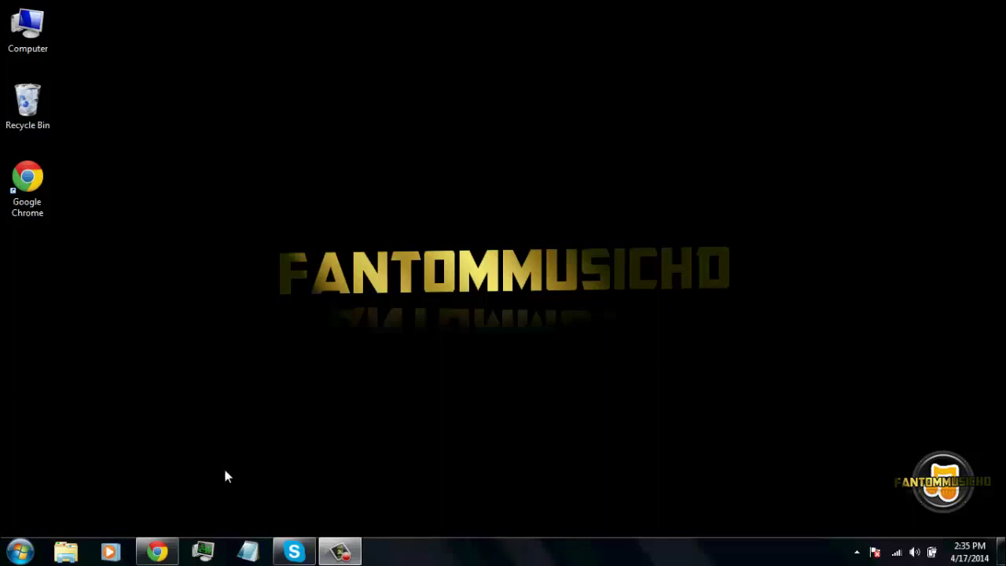
# Download the OpenVPN Connect Client for Windows from the Client Packages page and keep the installer file.
pyautogui.click(173, 553)
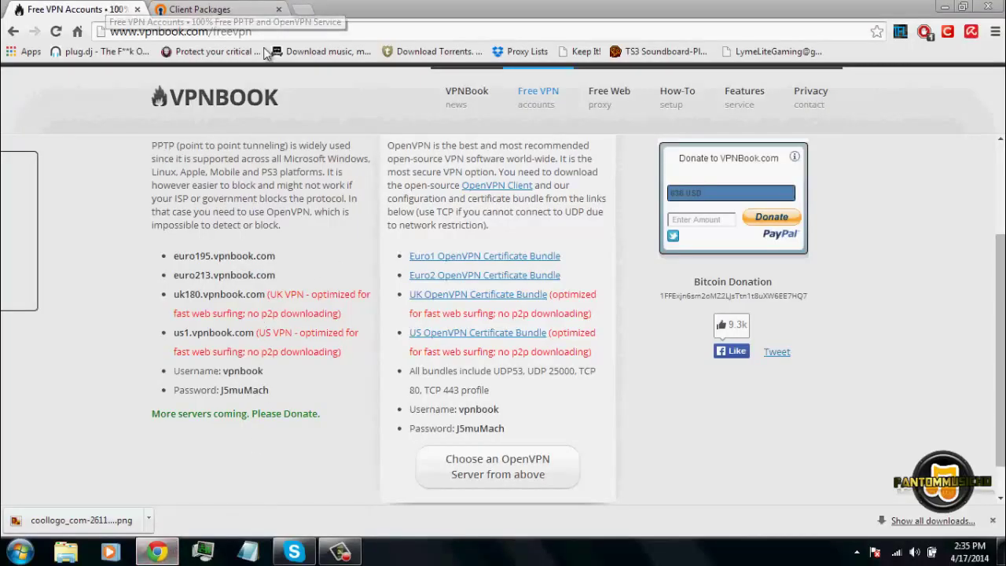
pyautogui.click(211, 9)
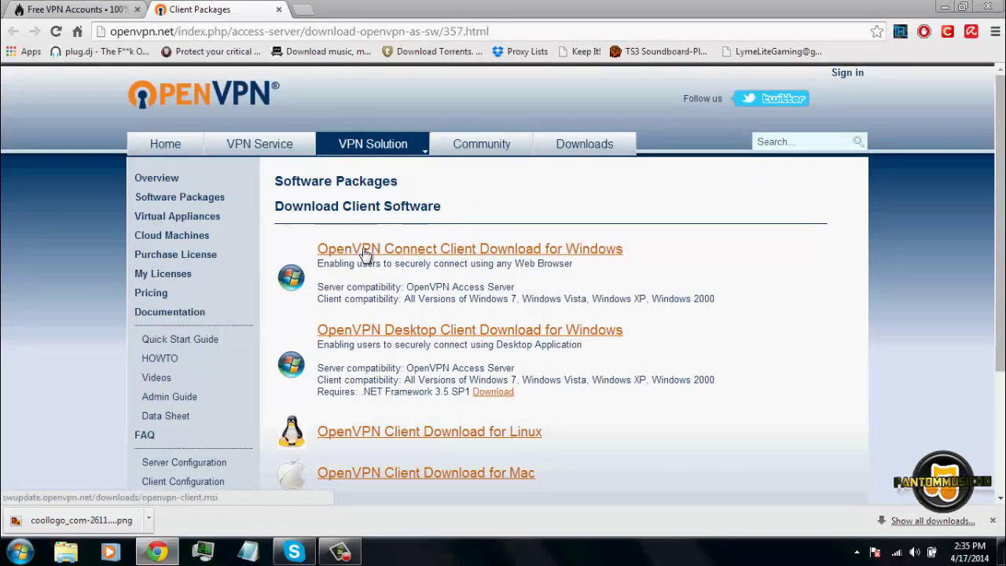
pyautogui.click(462, 251)
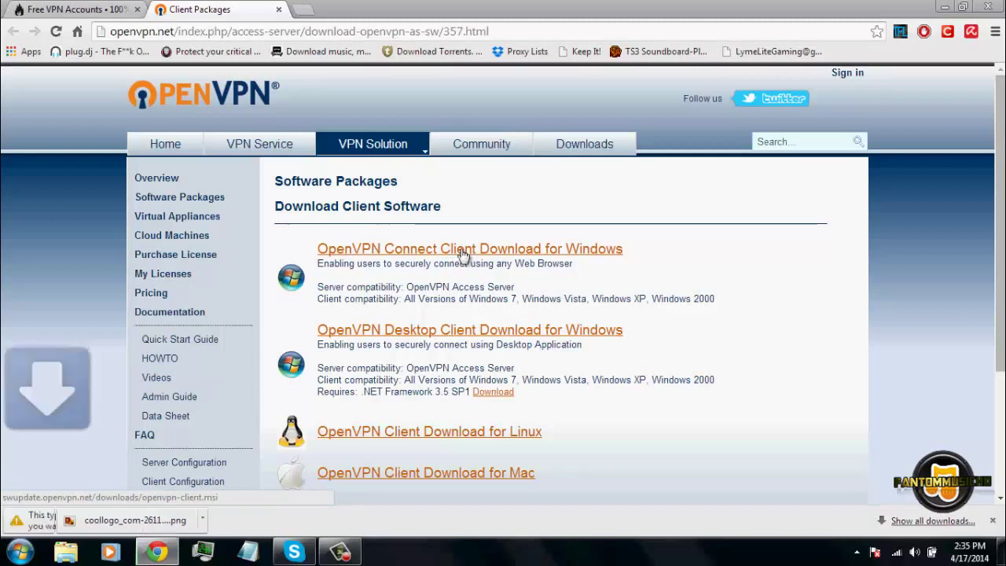
pyautogui.click(245, 519)
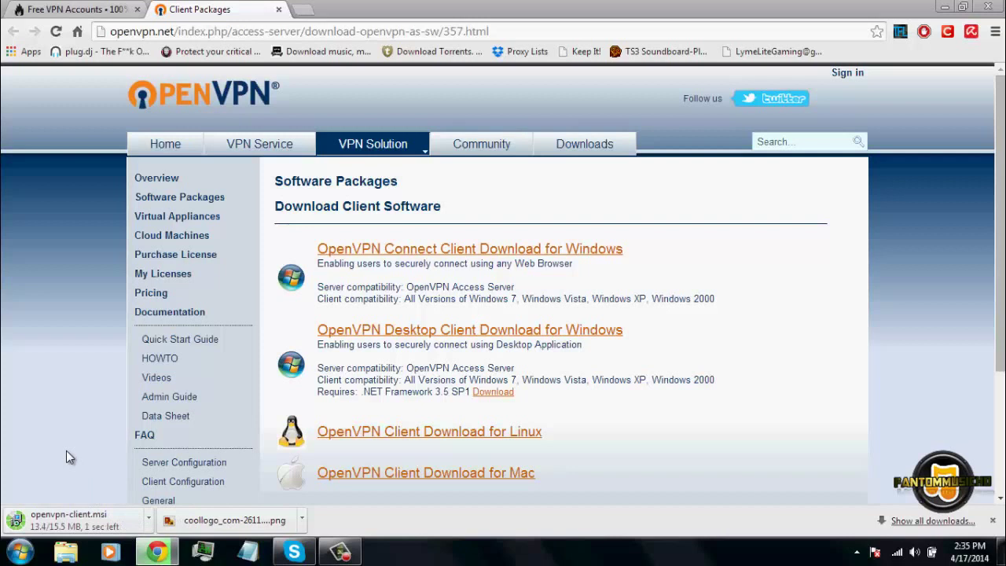
# Run the downloaded openvpn-client.msi installer and allow it past the security warning.
pyautogui.click(79, 521)
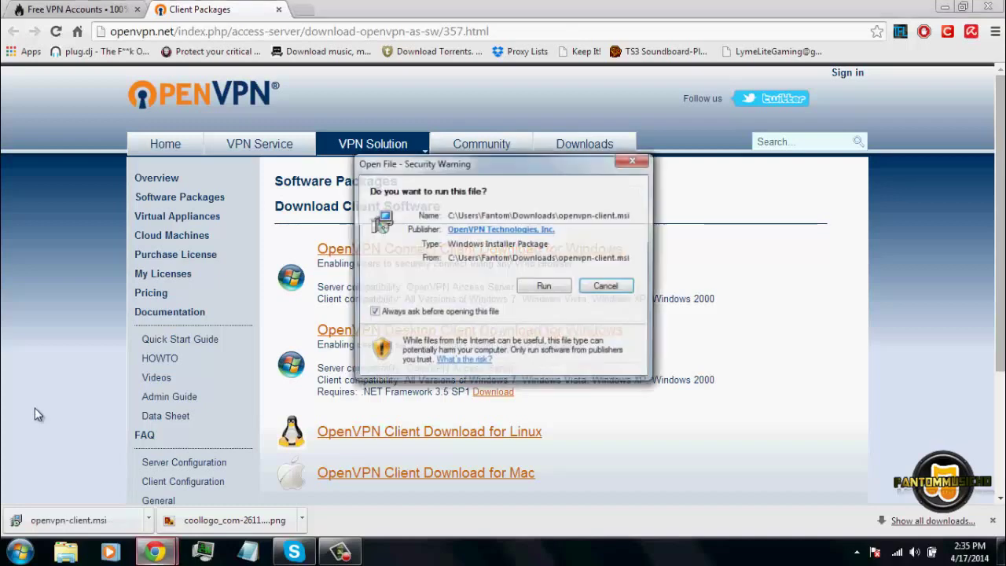
pyautogui.click(545, 286)
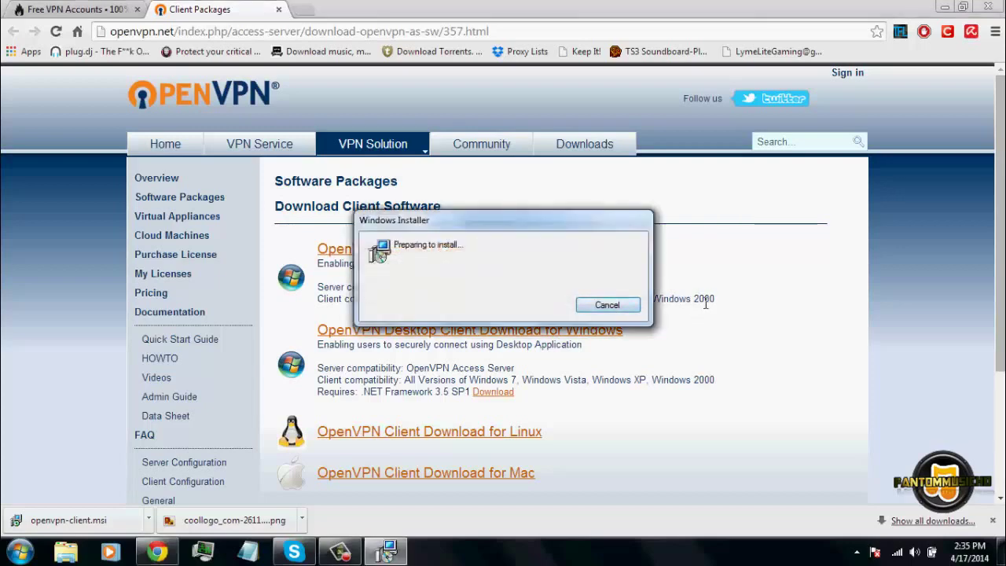
pyautogui.moveTo(476, 127); pyautogui.dragTo(419, 176)
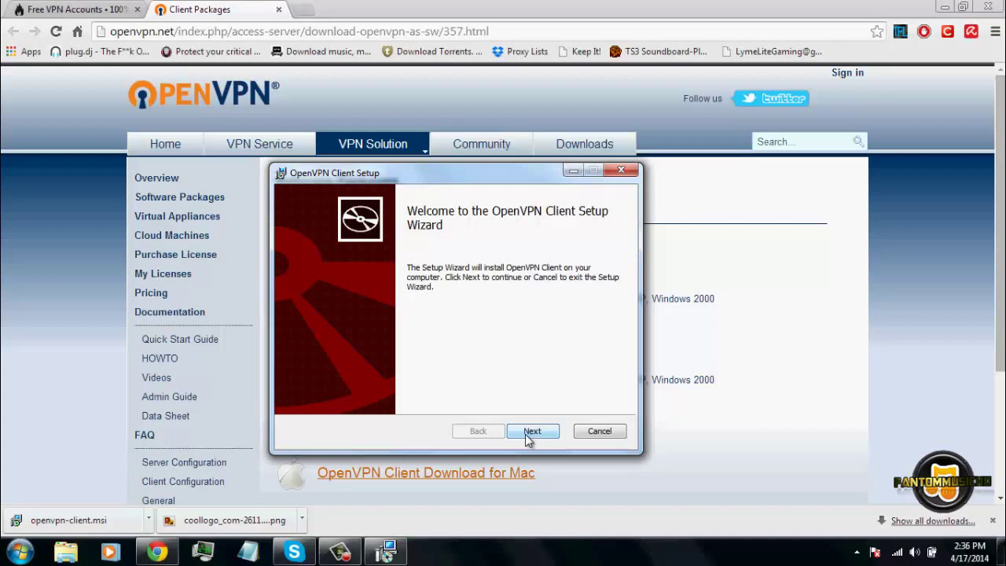
# Go through the setup wizard's welcome page and accept the terms of the OpenVPN license agreement.
pyautogui.click(530, 433)
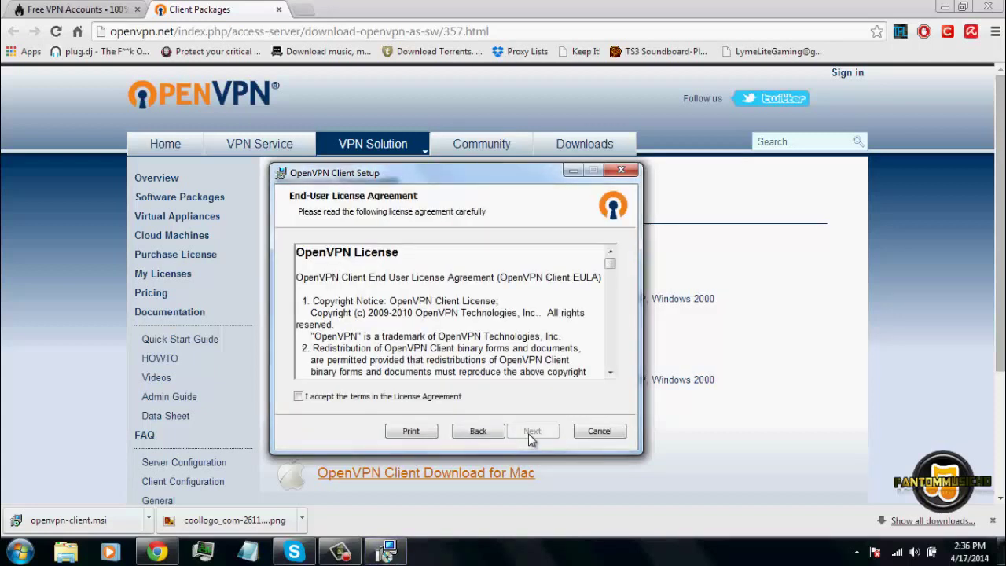
pyautogui.click(477, 431)
pyautogui.click(532, 430)
pyautogui.moveTo(472, 179); pyautogui.dragTo(468, 175)
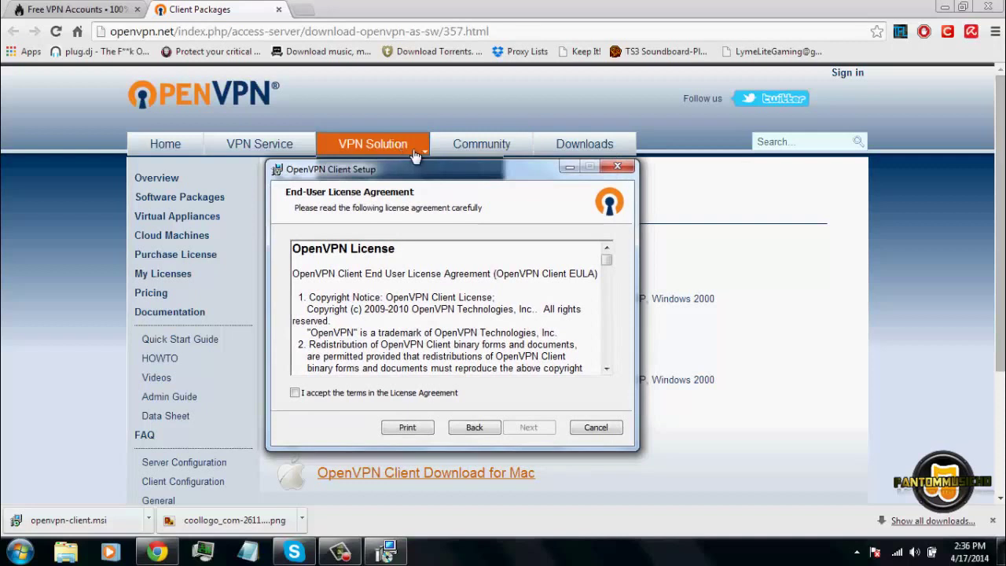
pyautogui.moveTo(448, 183); pyautogui.dragTo(455, 184)
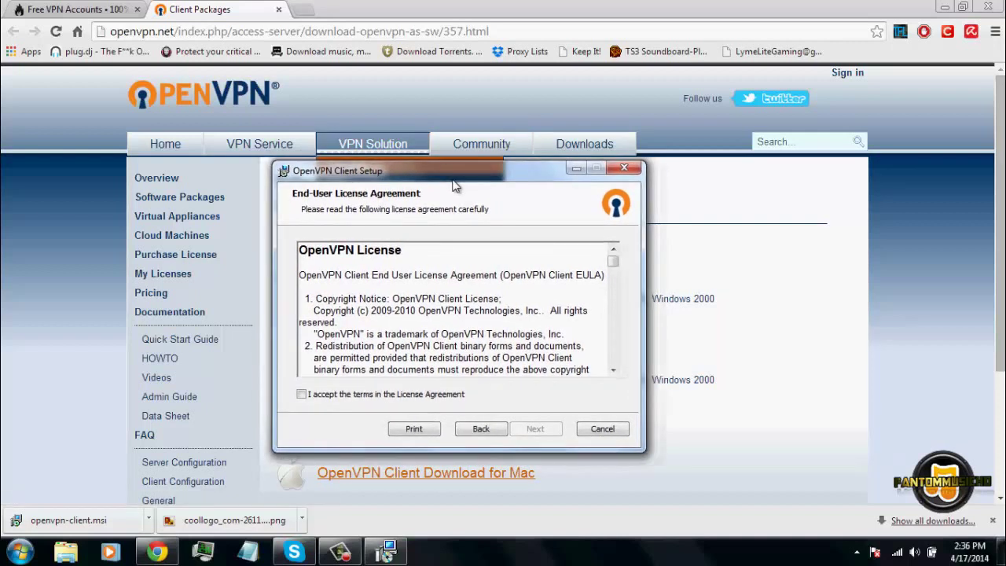
pyautogui.click(302, 394)
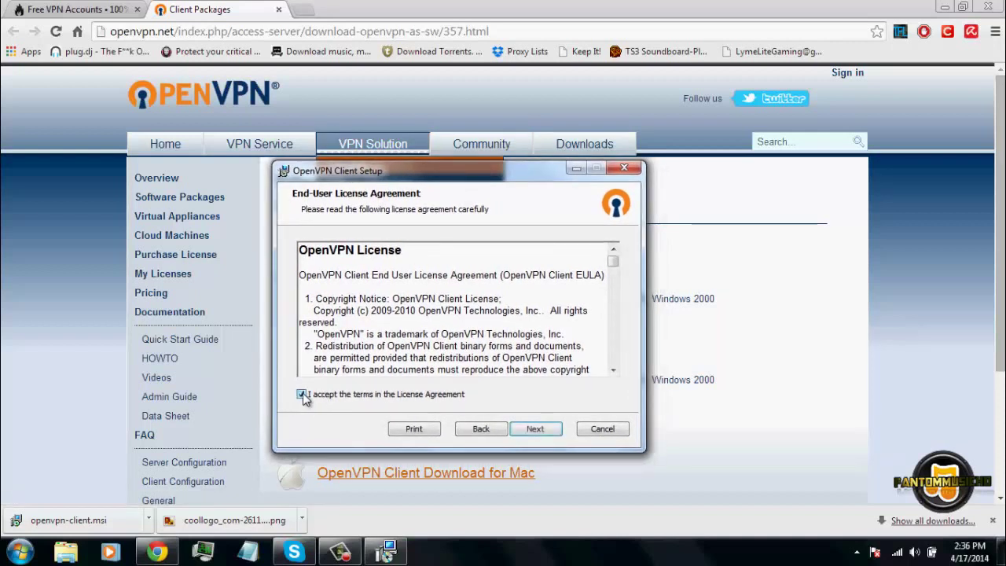
pyautogui.click(534, 431)
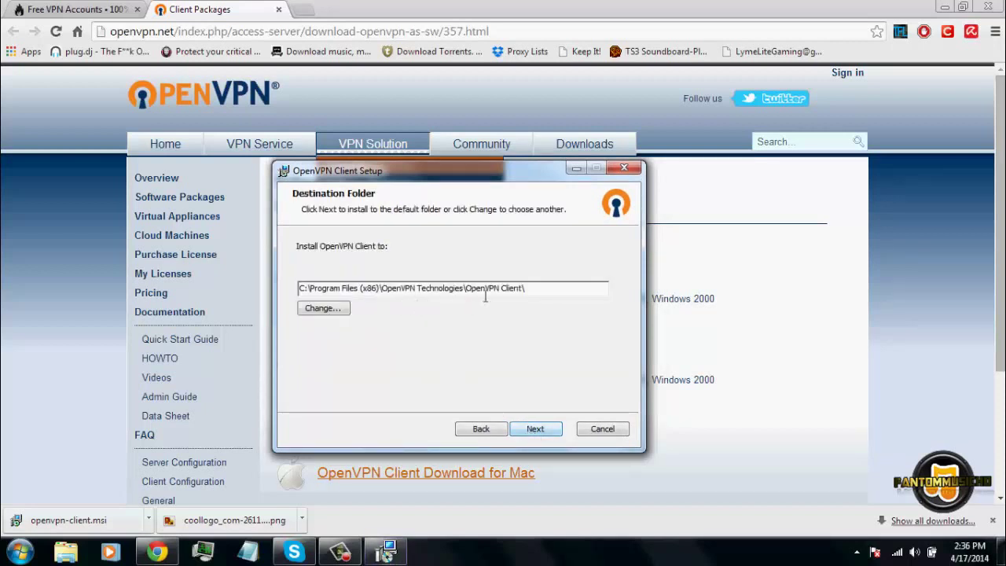
# Keep the default destination folder C:\Program Files (x86)\OpenVPN Technologies\OpenVPN Client\ and start the installation.
pyautogui.click(557, 288)
pyautogui.click(571, 288)
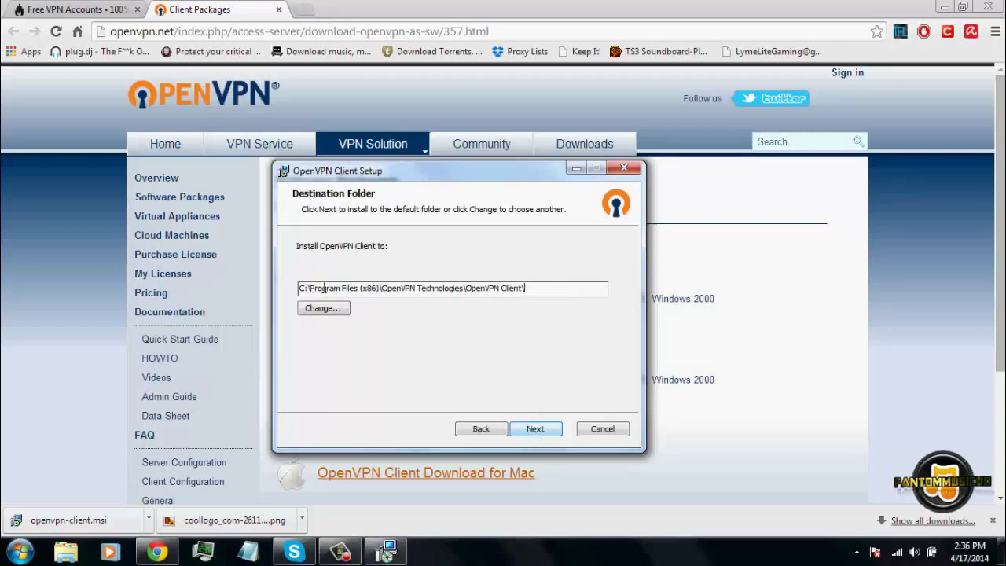
pyautogui.click(534, 428)
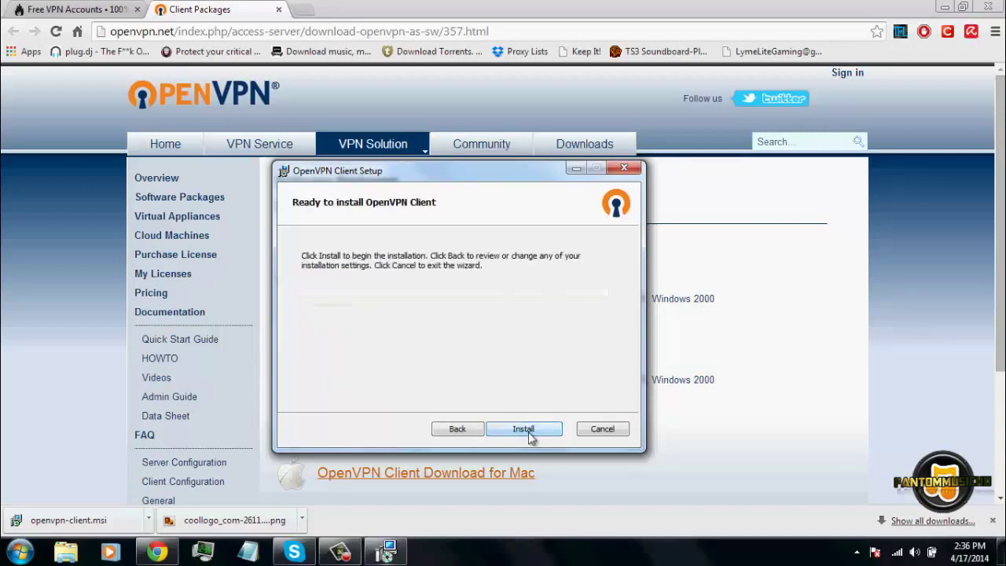
pyautogui.click(535, 429)
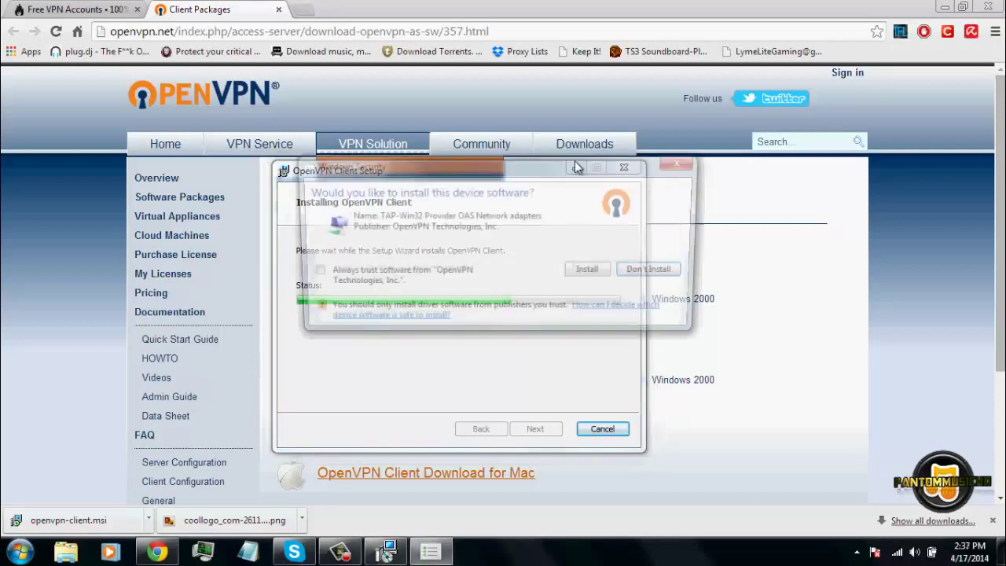
# Always trust software from OpenVPN Technologies, Inc. and install the TAP-Win32 Provider OAS network adapter driver.
pyautogui.moveTo(513, 173); pyautogui.dragTo(493, 23)
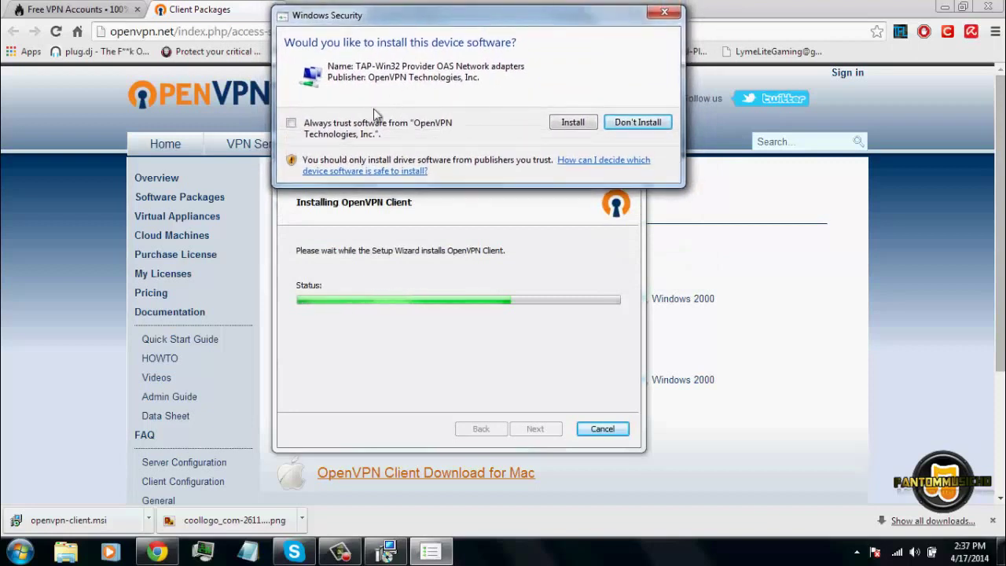
pyautogui.moveTo(379, 22); pyautogui.dragTo(377, 53)
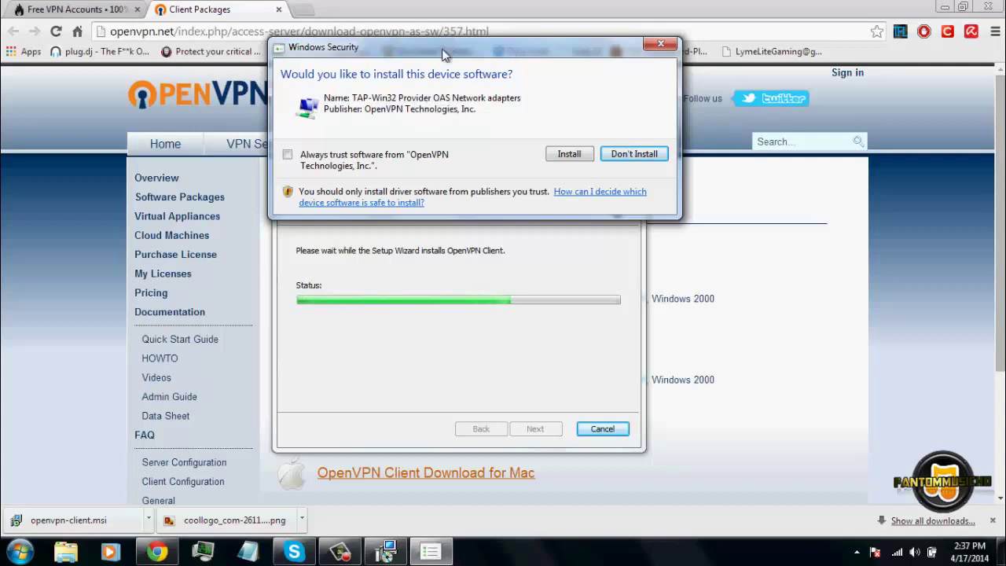
pyautogui.moveTo(488, 49); pyautogui.dragTo(492, 60)
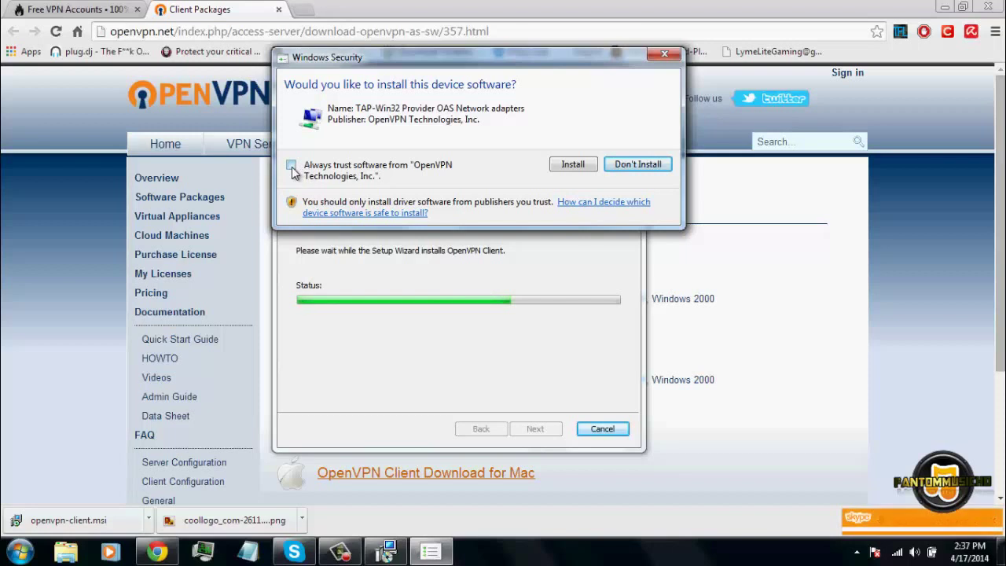
pyautogui.click(292, 166)
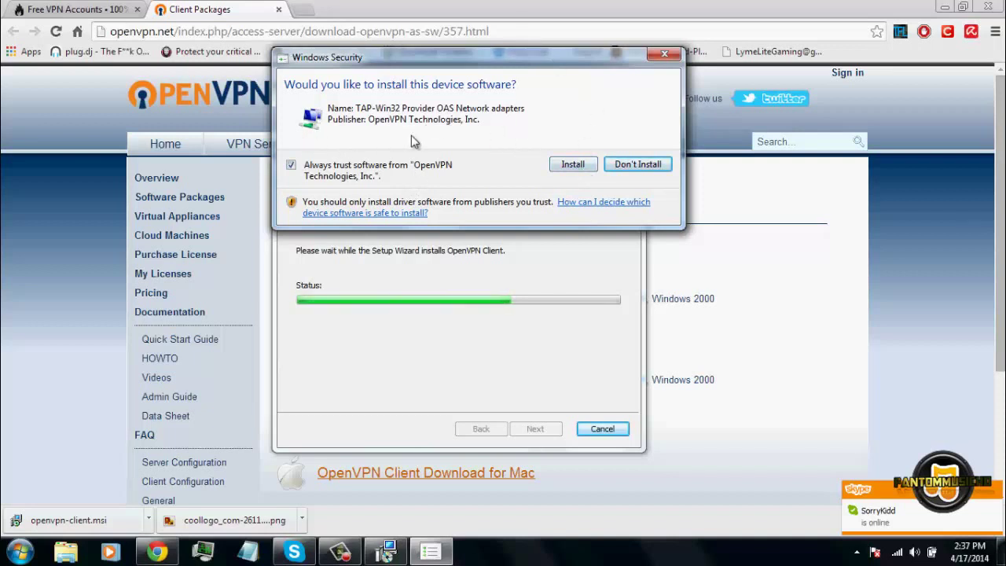
pyautogui.click(572, 166)
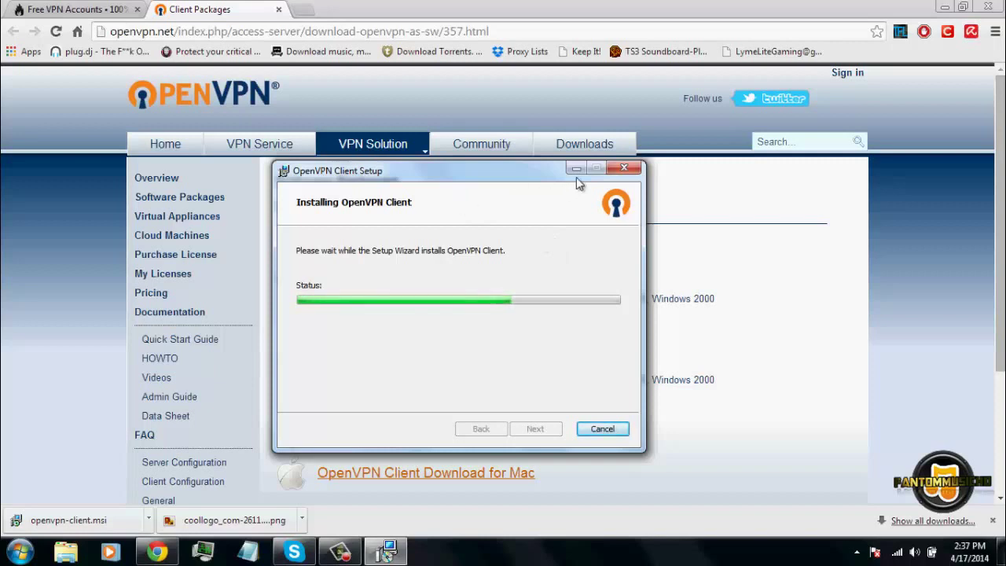
pyautogui.click(856, 552)
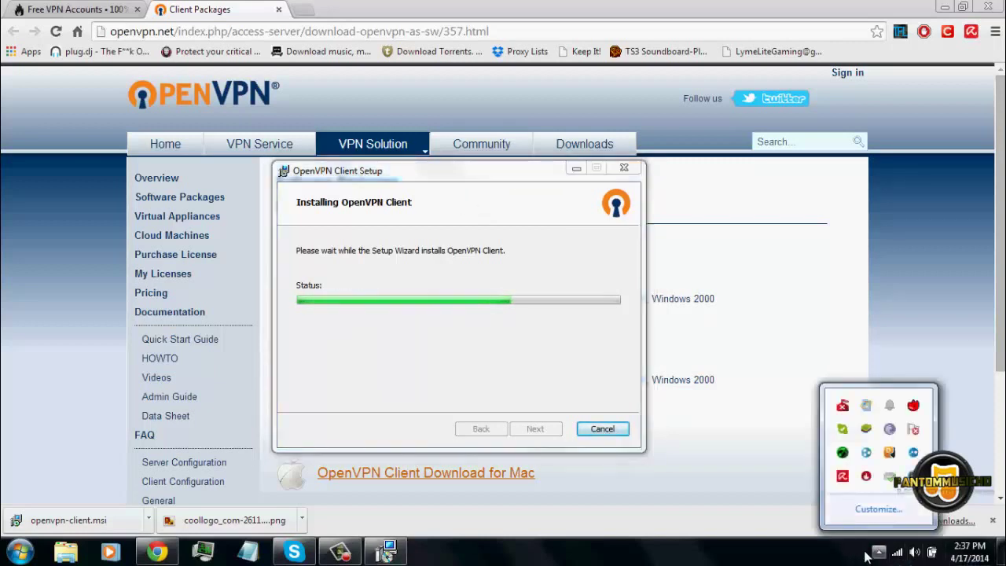
pyautogui.click(877, 554)
pyautogui.click(512, 260)
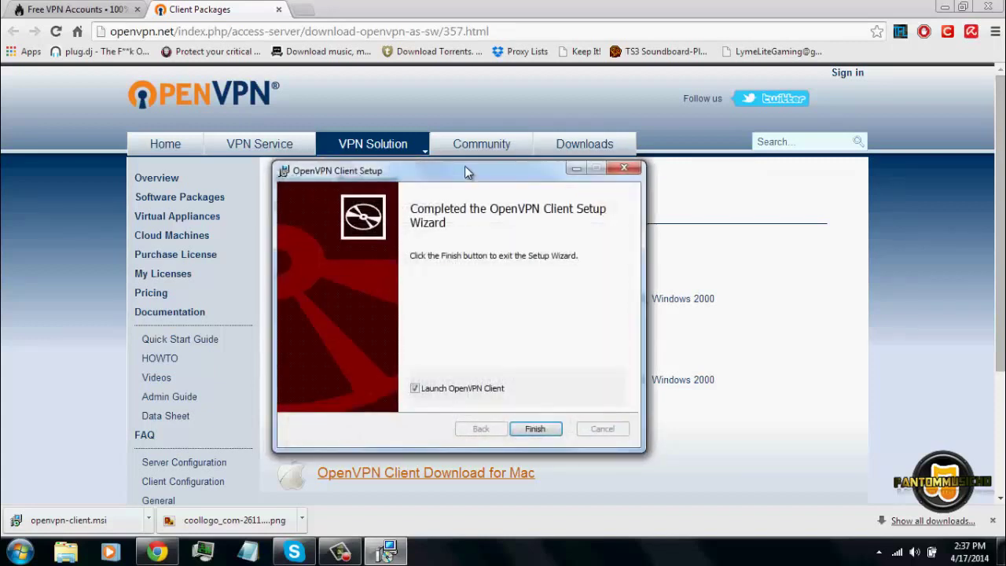
# Finish the OpenVPN Client setup wizard with the option to launch the client kept enabled.
pyautogui.moveTo(467, 171); pyautogui.dragTo(461, 141)
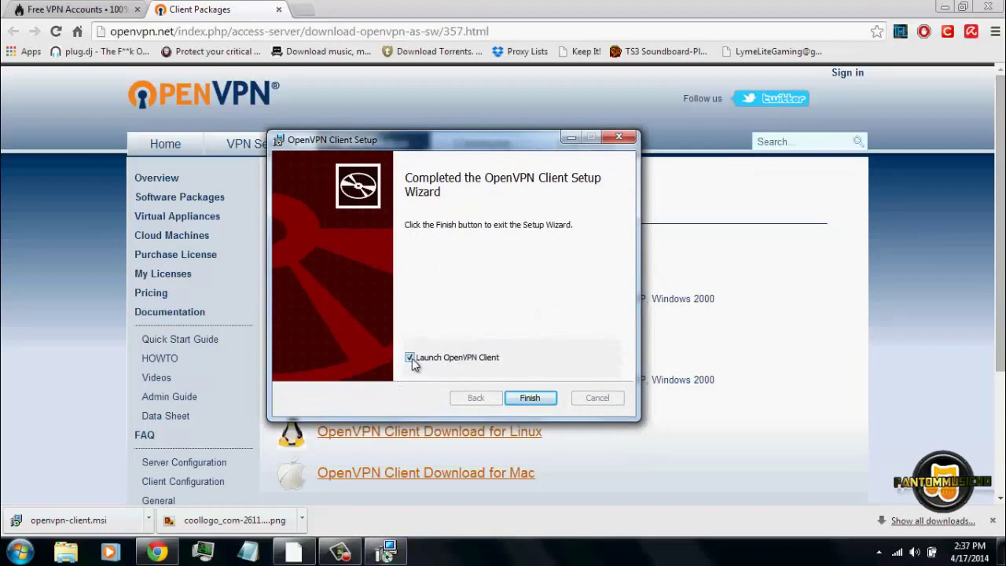
pyautogui.click(528, 398)
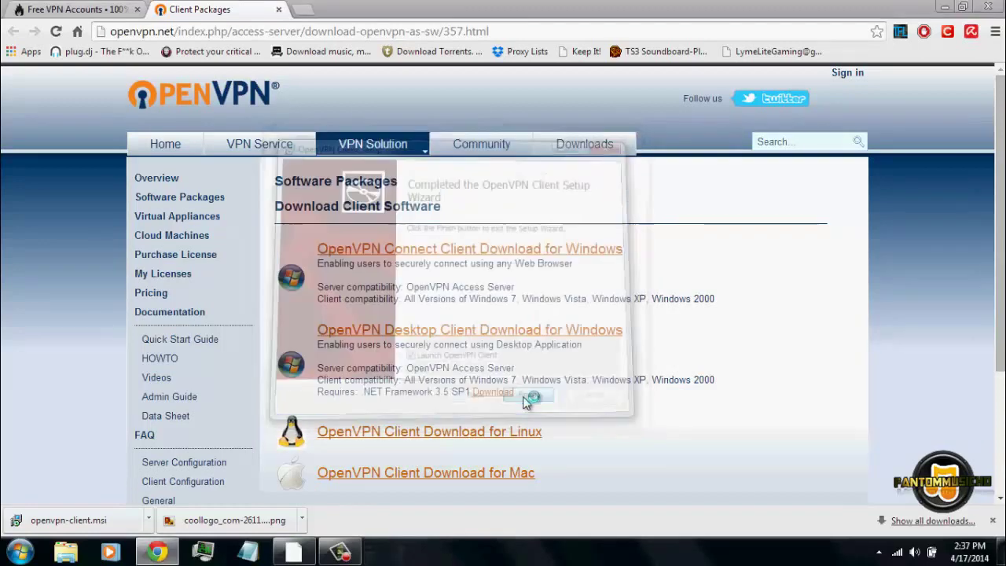
# Return to the VPNBook free VPN page, closing the Client Packages page, and download the US OpenVPN Certificate Bundle.
pyautogui.click(55, 16)
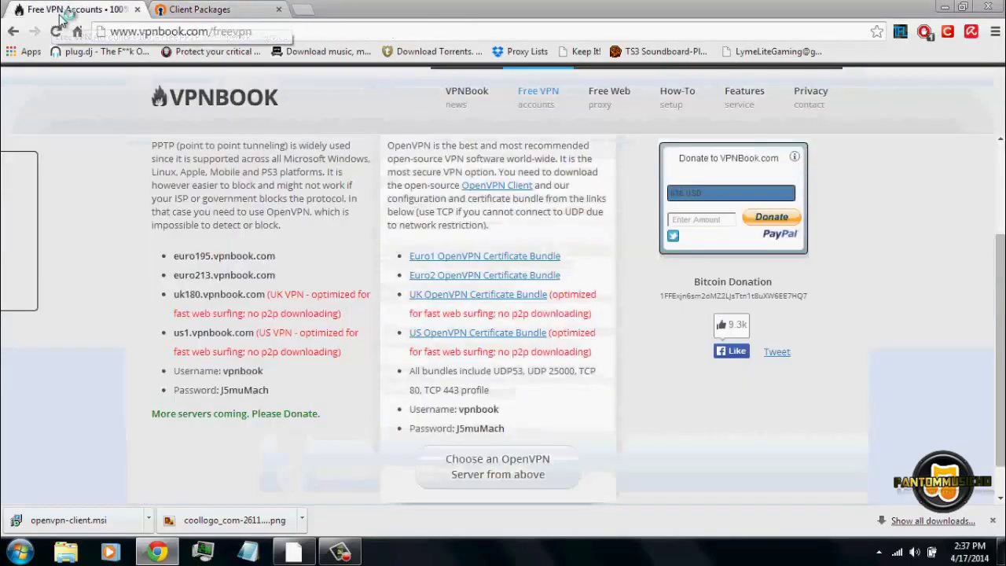
pyautogui.click(278, 10)
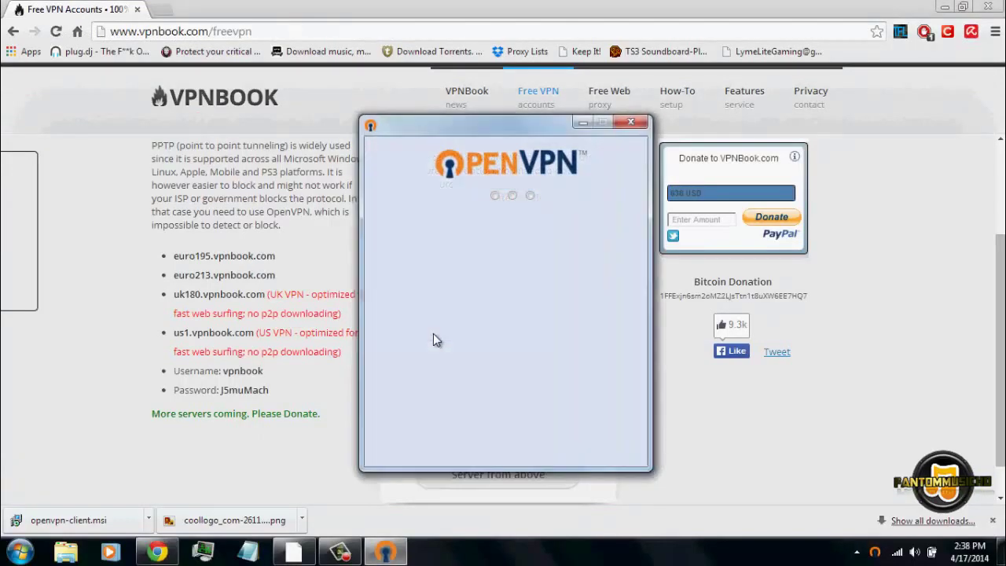
pyautogui.click(582, 124)
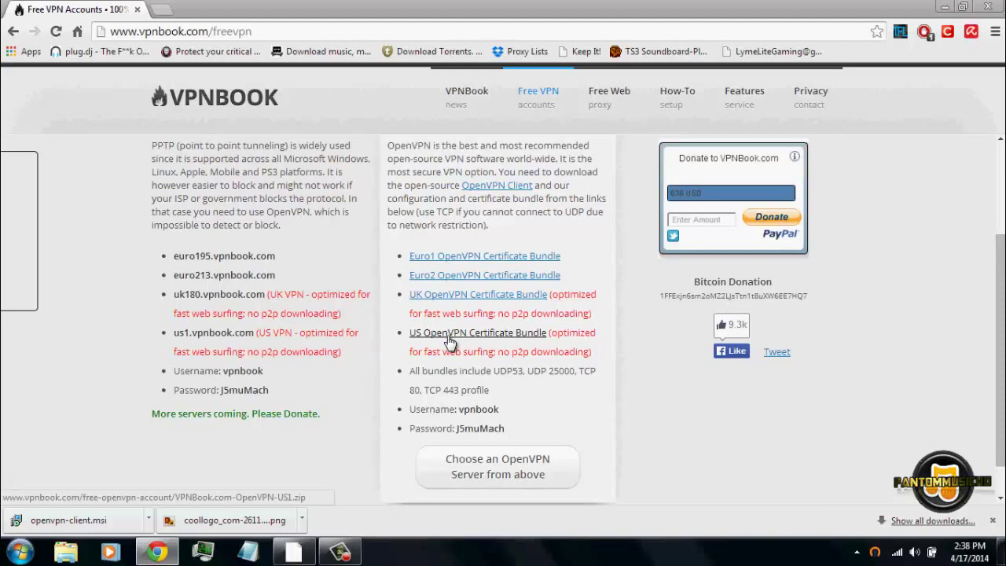
pyautogui.click(450, 337)
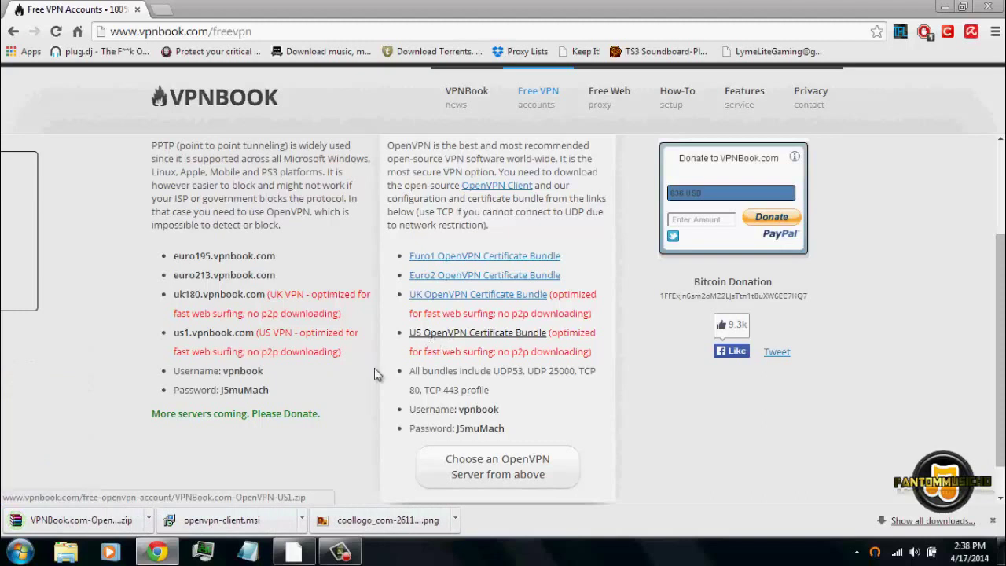
# Open the downloaded VPNBook US1 archive, dismiss the WinRAR notice and widen the Name column to show full file names.
pyautogui.click(69, 530)
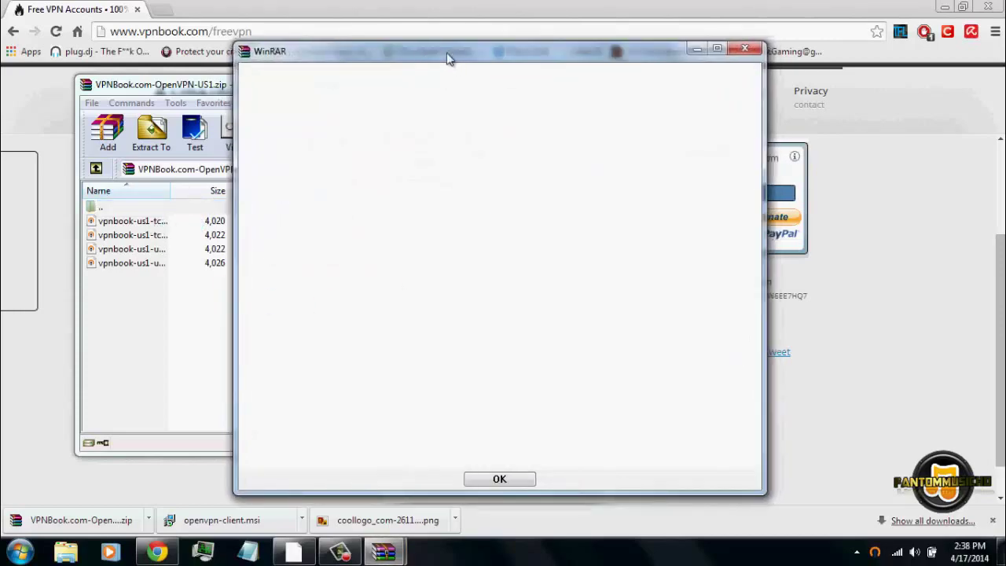
pyautogui.click(471, 465)
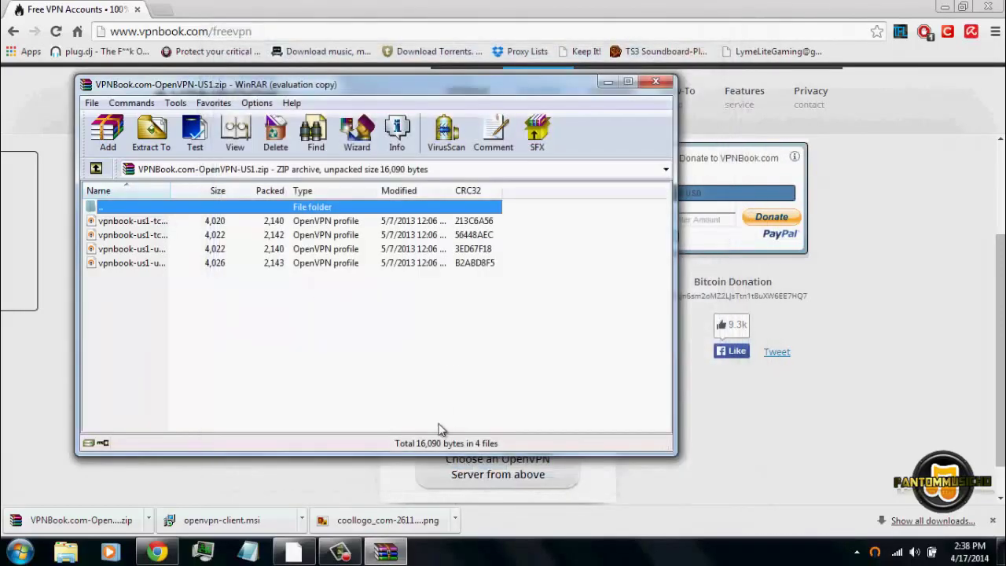
pyautogui.moveTo(178, 184); pyautogui.dragTo(296, 184)
pyautogui.click(281, 344)
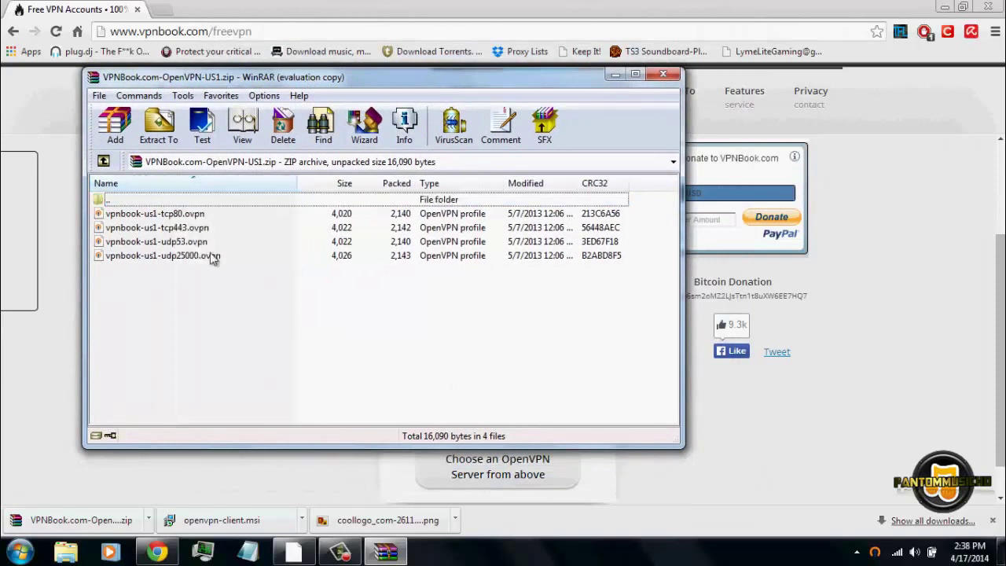
# Import vpnbook-us1-tcp80.ovpn into OpenVPN Client and save the profile as vpnbook-us1-tcp80, completely trusted.
pyautogui.doubleClick(175, 217)
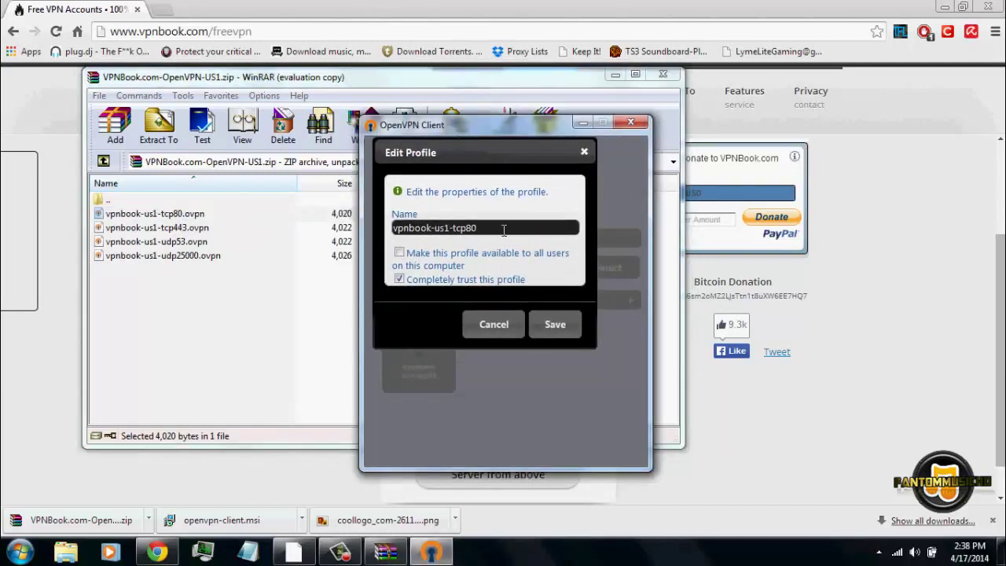
pyautogui.moveTo(498, 228); pyautogui.dragTo(358, 231)
pyautogui.click(531, 227)
pyautogui.moveTo(460, 152); pyautogui.dragTo(483, 188)
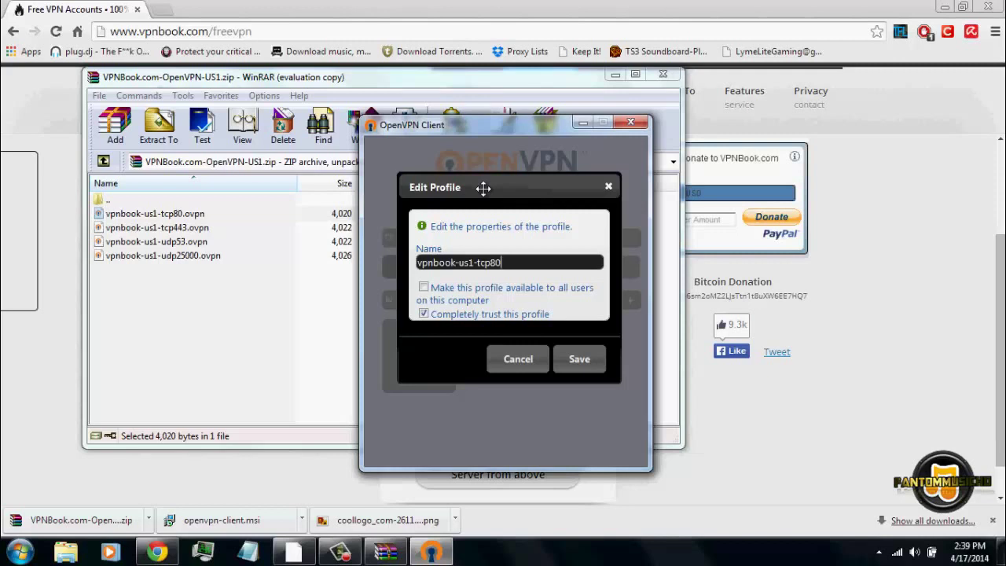
pyautogui.moveTo(494, 188); pyautogui.dragTo(495, 181)
pyautogui.moveTo(491, 256); pyautogui.dragTo(503, 253)
pyautogui.hotkey('ctrl', 'a')
pyautogui.click(536, 251)
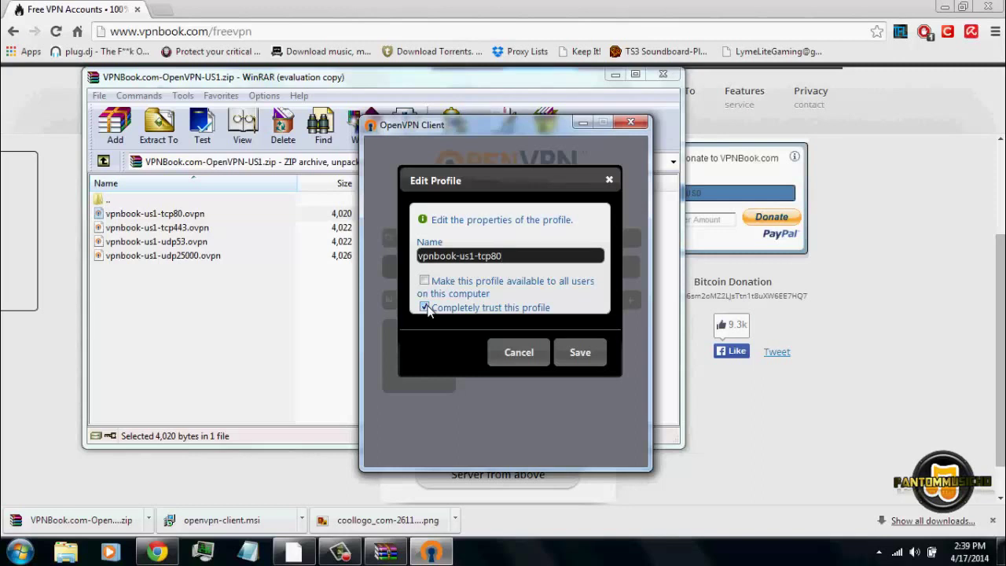
pyautogui.click(579, 353)
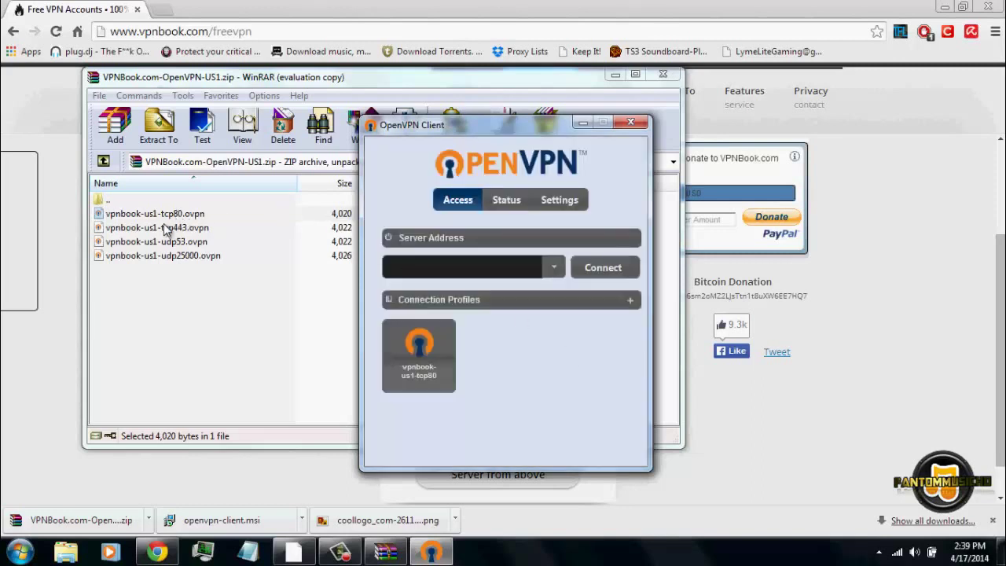
# Import vpnbook-us1-tcp443.ovpn, vpnbook-us1-udp53.ovpn and vpnbook-us1-udp25000.ovpn from the archive into OpenVPN Client, saving each profile under its default name.
pyautogui.doubleClick(191, 227)
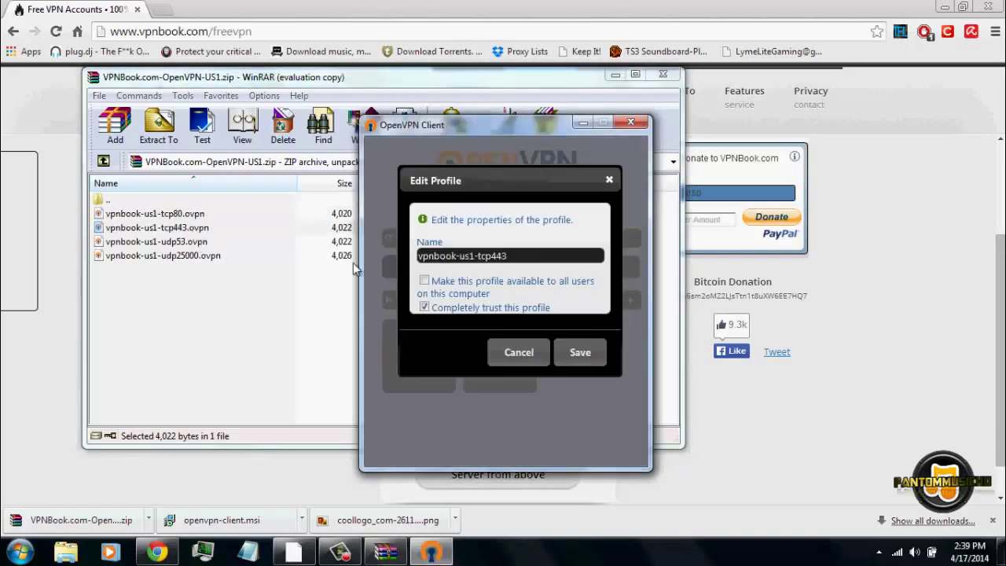
pyautogui.click(579, 352)
pyautogui.doubleClick(250, 241)
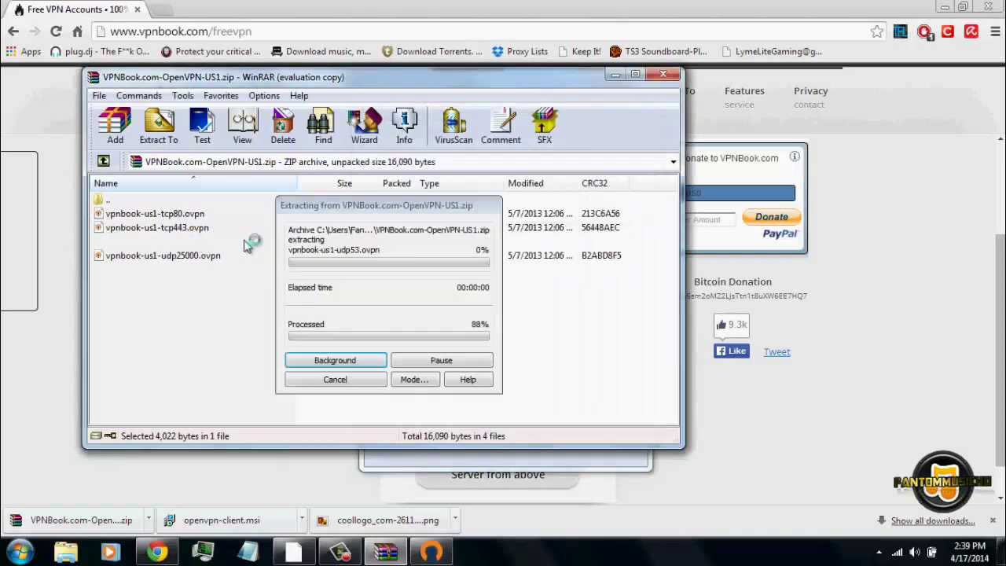
pyautogui.click(585, 350)
pyautogui.doubleClick(256, 254)
pyautogui.click(579, 353)
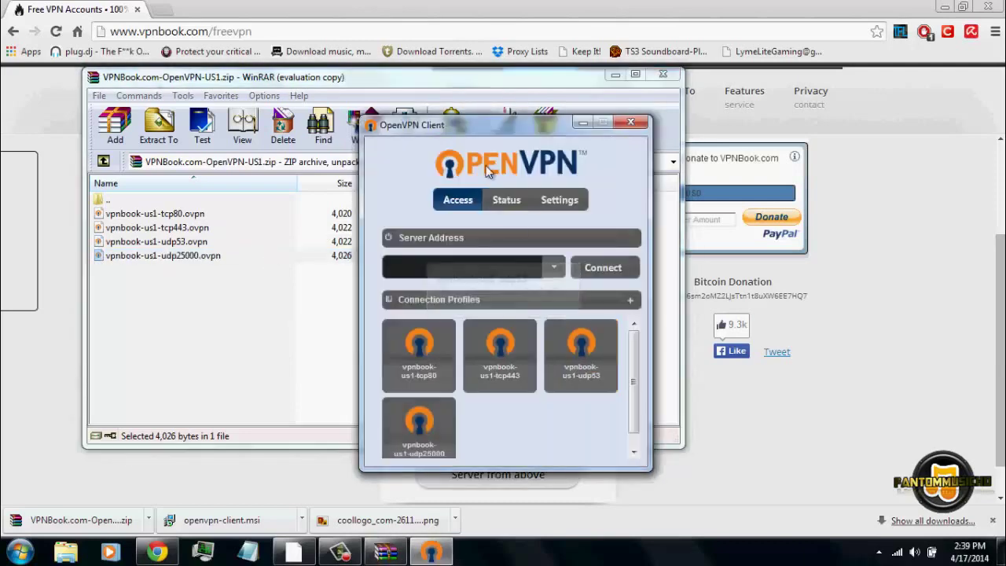
# Start connecting with the vpnbook-us1-tcp80 profile and paste the OpenVPN password copied from the VPNBook page into the login's Password field.
pyautogui.moveTo(472, 126); pyautogui.dragTo(442, 62)
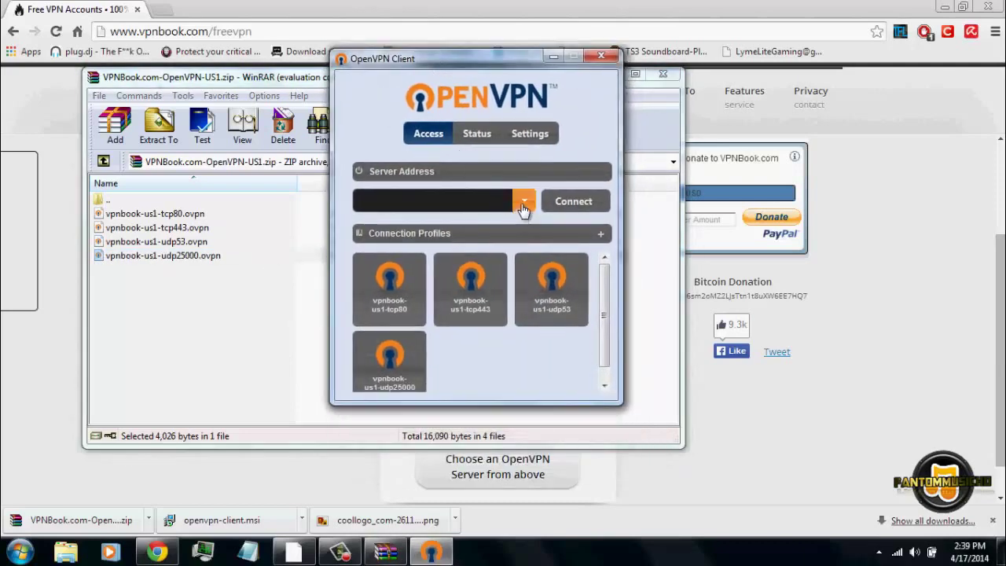
pyautogui.click(401, 295)
pyautogui.click(401, 295)
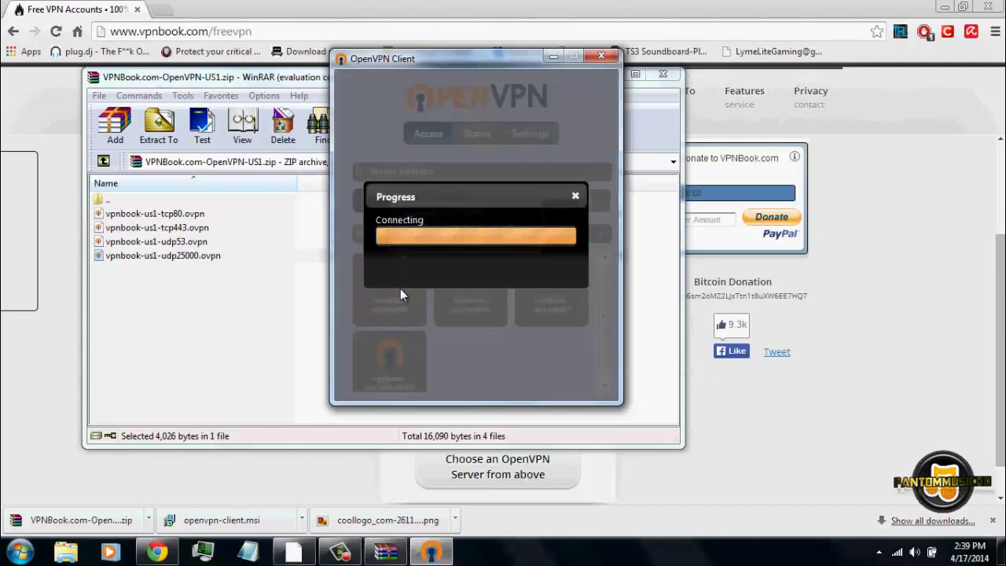
pyautogui.click(35, 6)
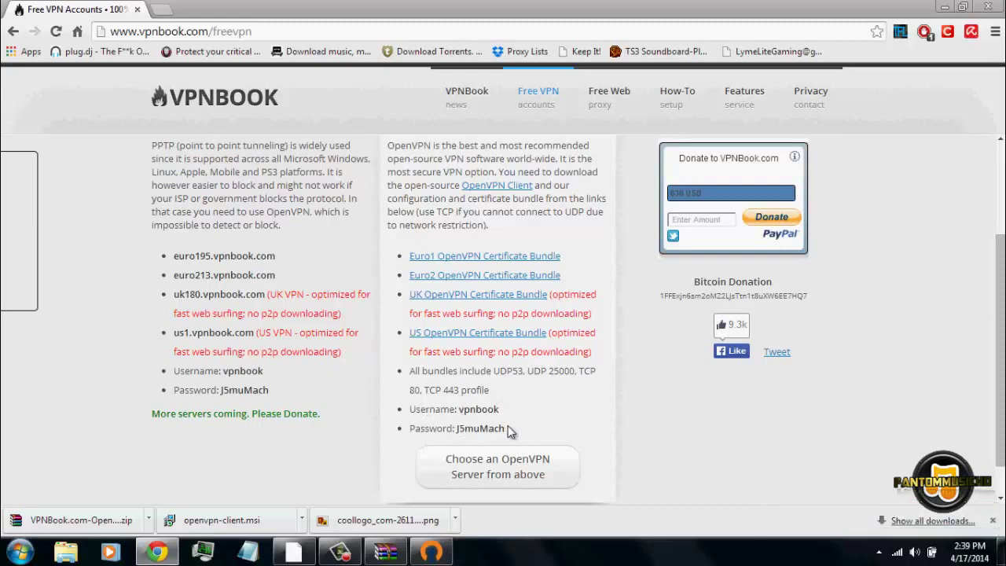
pyautogui.moveTo(507, 429); pyautogui.dragTo(455, 424)
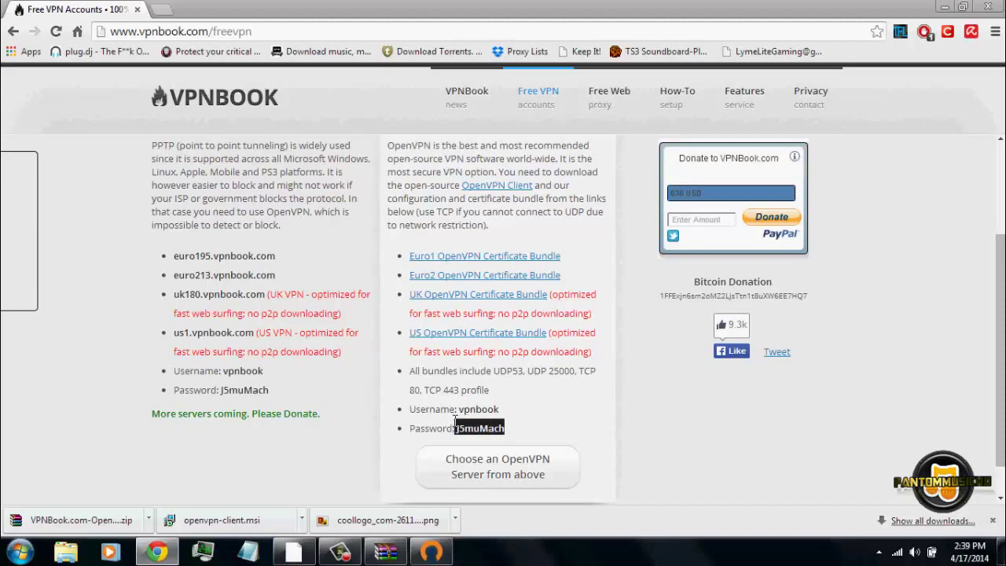
pyautogui.rightClick(457, 424)
pyautogui.click(487, 307)
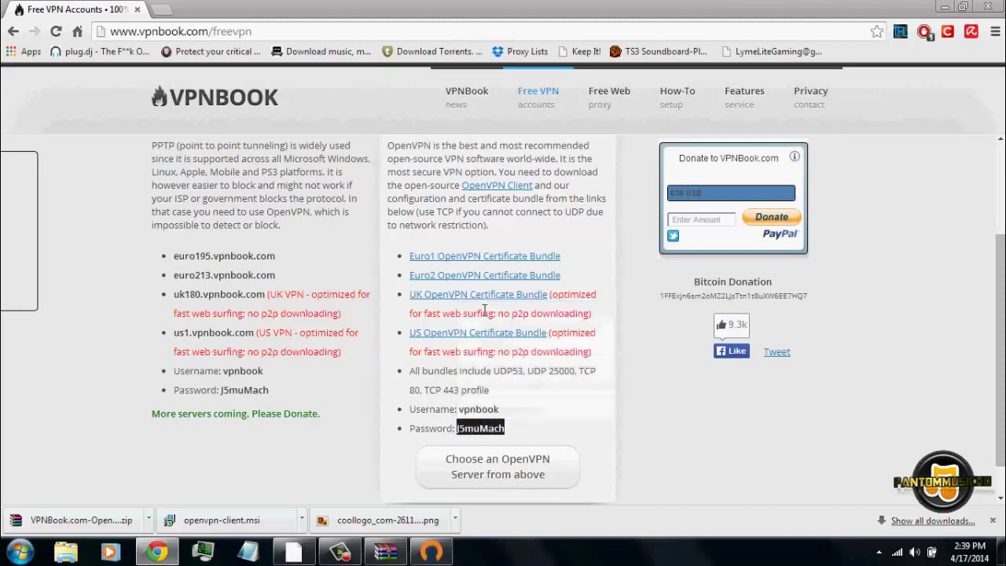
pyautogui.click(431, 551)
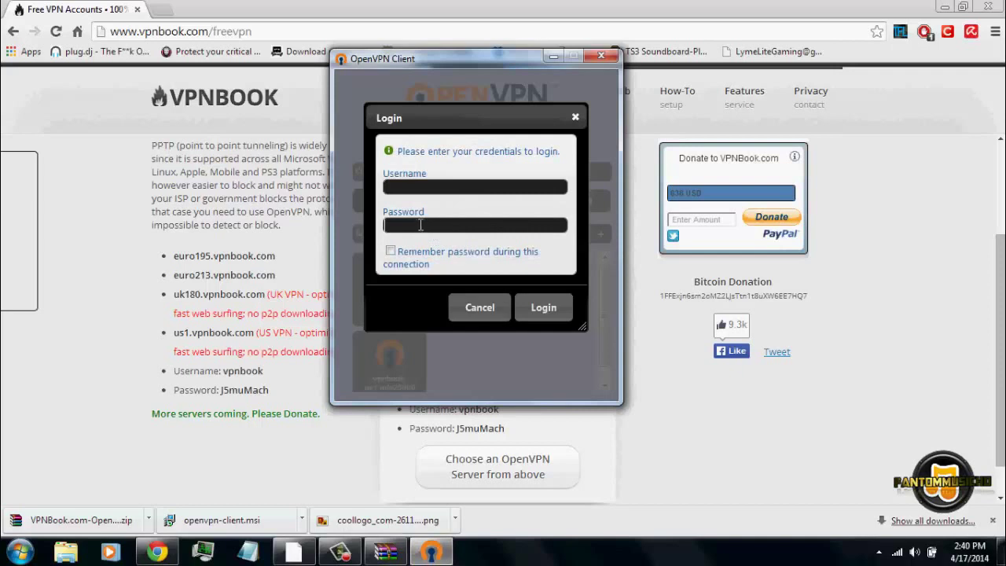
pyautogui.hotkey('ctrl', 'v')
# Copy the OpenVPN username vpnbook from the VPNBook page and paste it into the login's Username field.
pyautogui.click(511, 418)
pyautogui.moveTo(503, 410); pyautogui.dragTo(459, 408)
pyautogui.hotkey('ctrl', 'c')
pyautogui.click(430, 551)
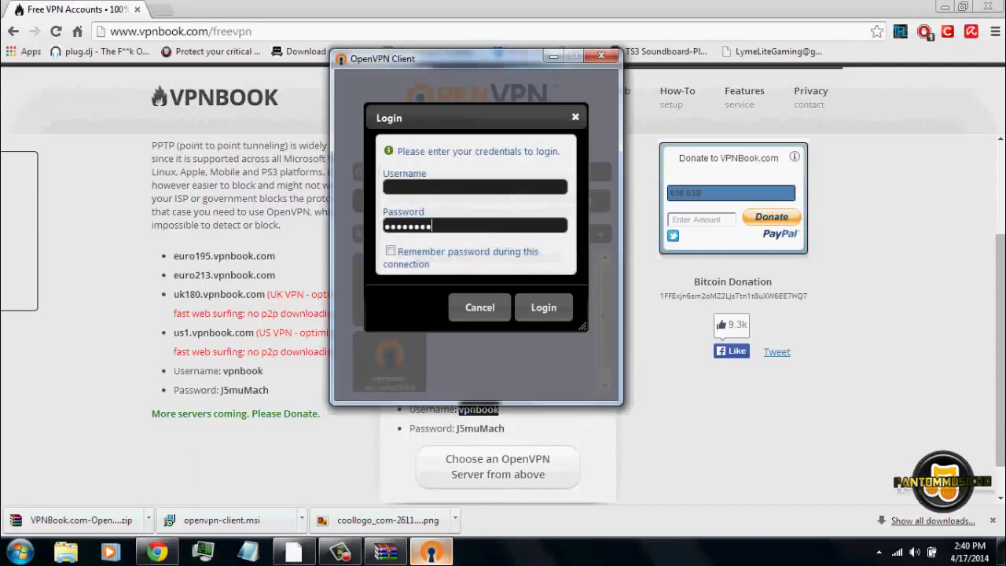
pyautogui.click(479, 191)
pyautogui.hotkey('ctrl', 'v')
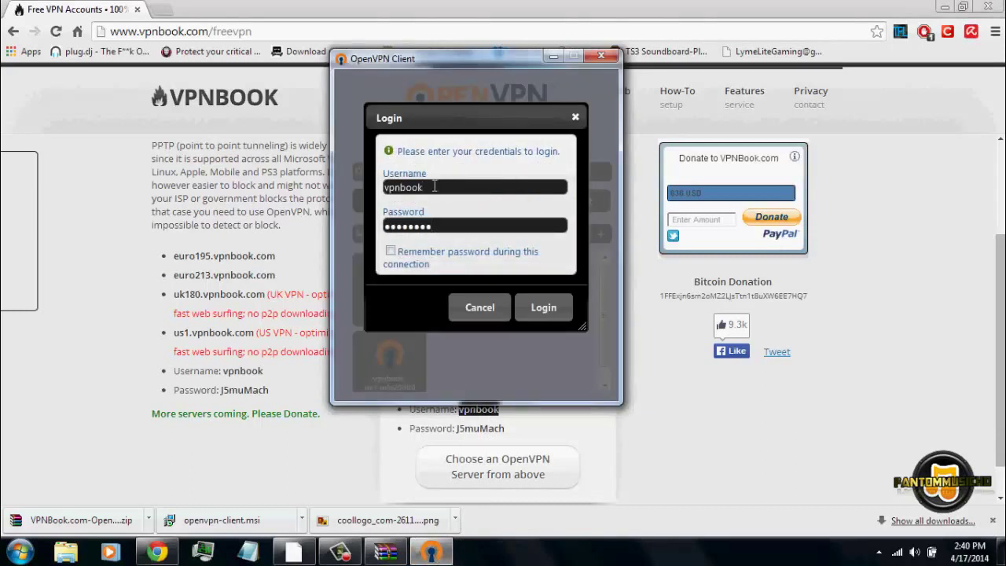
# Choose to remember the password during this connection and log in to vpnbook-us1-tcp80.
pyautogui.click(391, 252)
pyautogui.moveTo(416, 118); pyautogui.dragTo(411, 113)
pyautogui.click(534, 308)
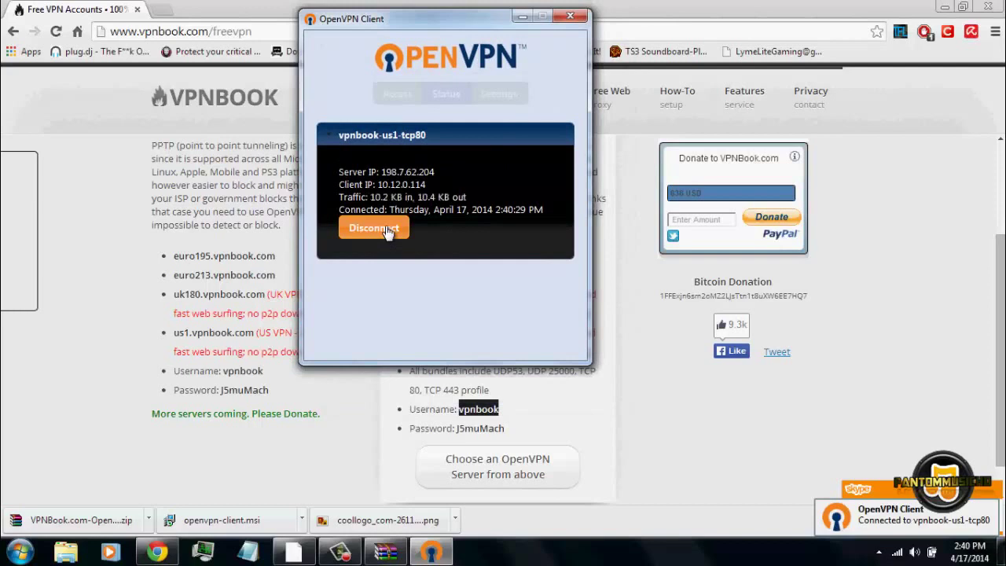
# Highlight the traffic figures of the vpnbook-us1-tcp80 connection and disconnect from it.
pyautogui.moveTo(369, 197); pyautogui.dragTo(507, 203)
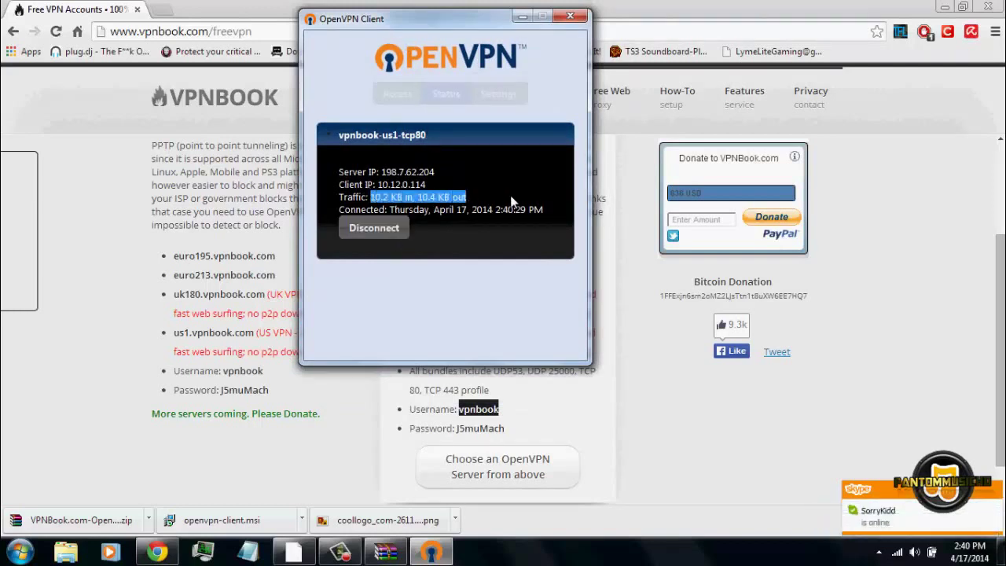
pyautogui.click(490, 192)
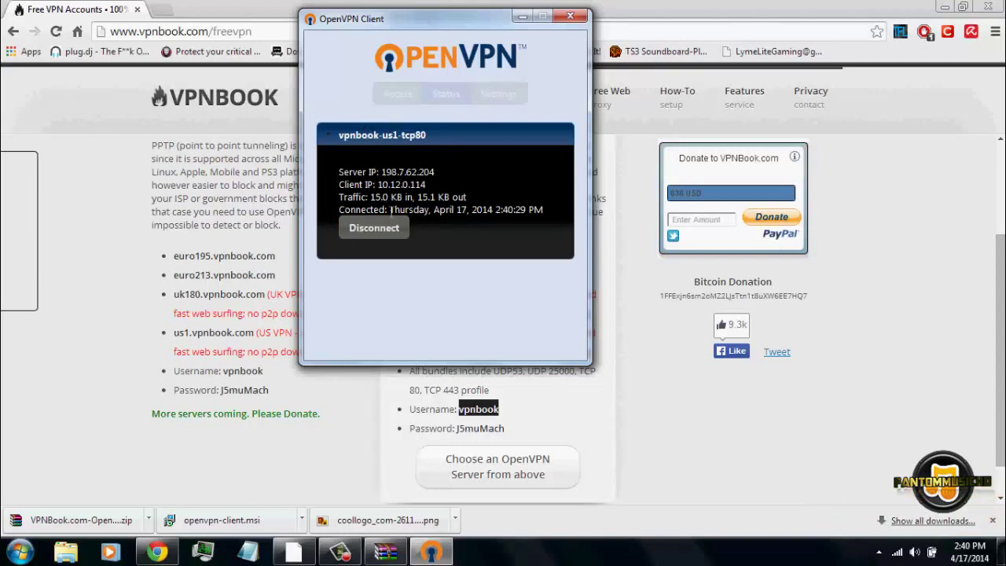
pyautogui.click(390, 225)
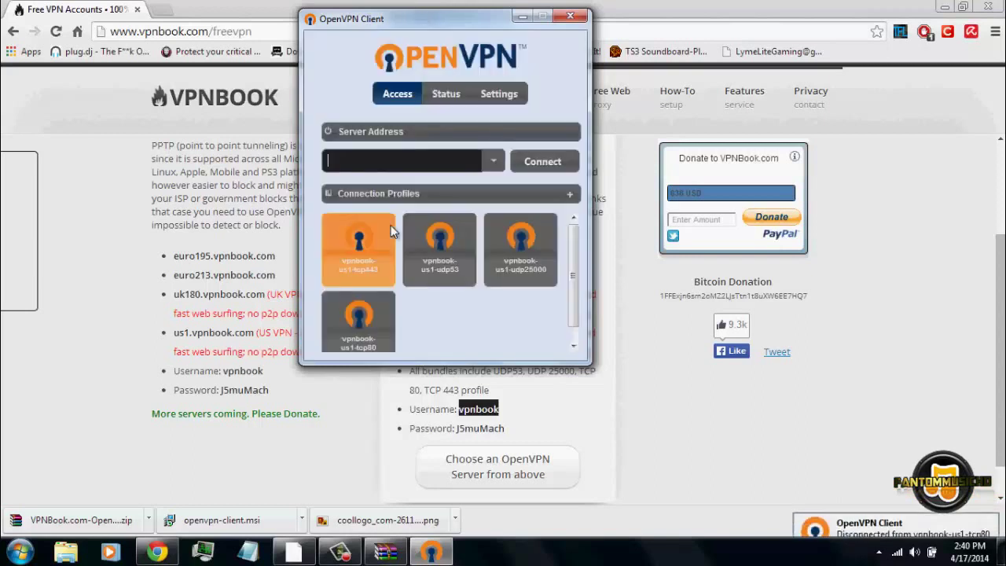
# Start connecting with the vpnbook-us1-udp53 profile and fill in its login username with vpnbook, copied from the VPNBook page.
pyautogui.click(434, 242)
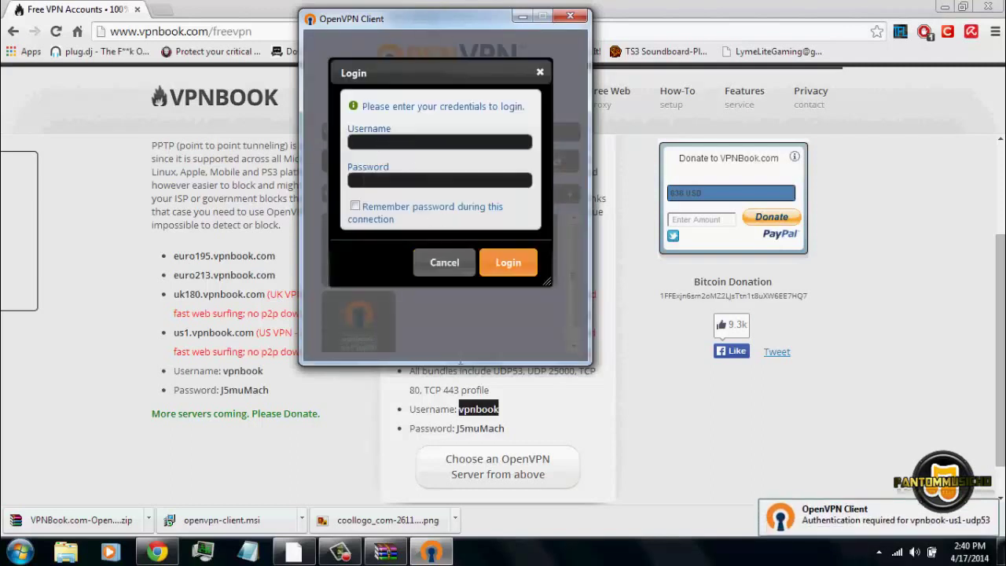
pyautogui.click(503, 416)
pyautogui.moveTo(503, 416); pyautogui.dragTo(458, 411)
pyautogui.rightClick(459, 410)
pyautogui.click(475, 417)
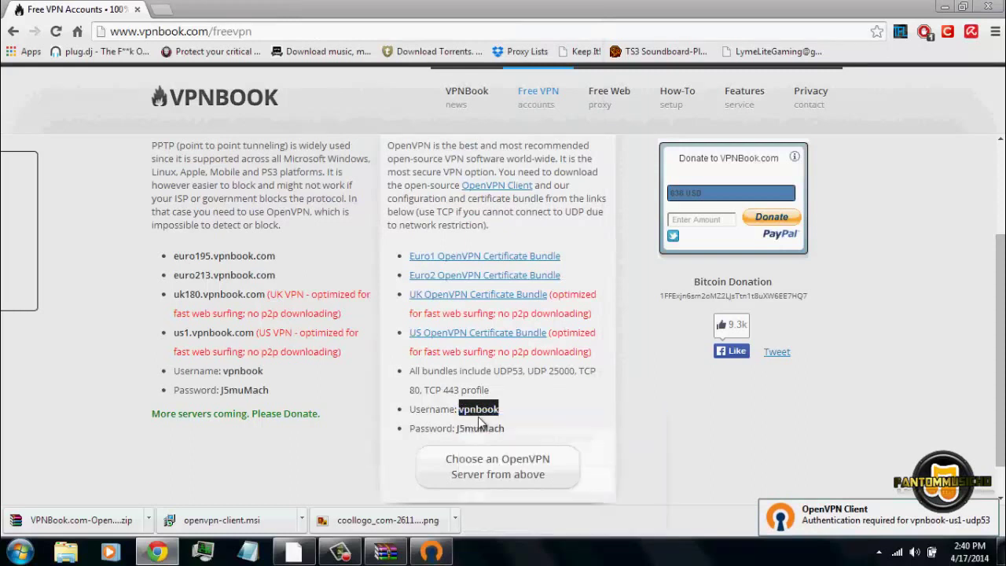
pyautogui.click(521, 418)
pyautogui.click(430, 551)
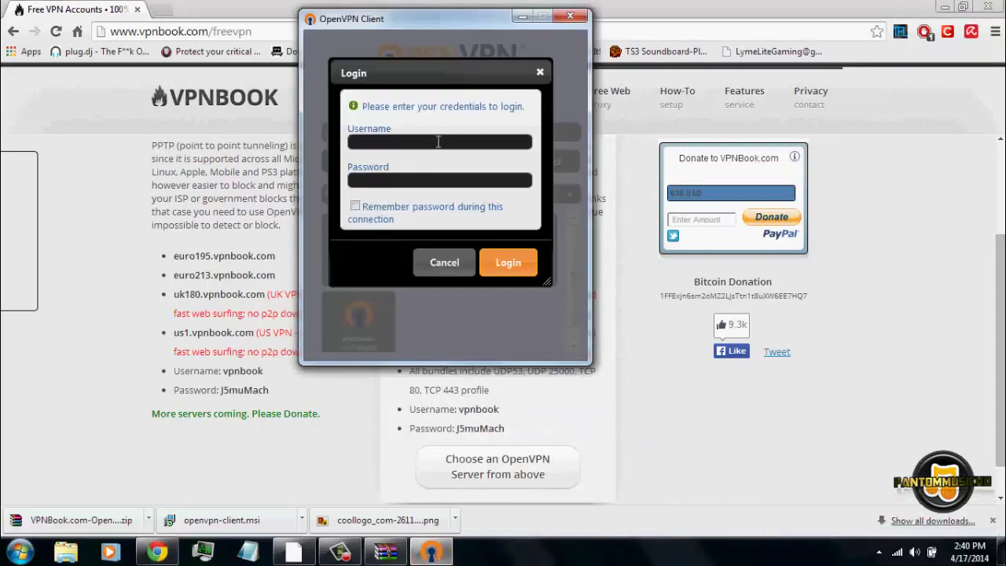
pyautogui.hotkey('ctrl', 'v')
# Copy the OpenVPN account password from the VPNBook page.
pyautogui.moveTo(505, 432); pyautogui.dragTo(457, 430)
pyautogui.rightClick(461, 429)
pyautogui.click(493, 314)
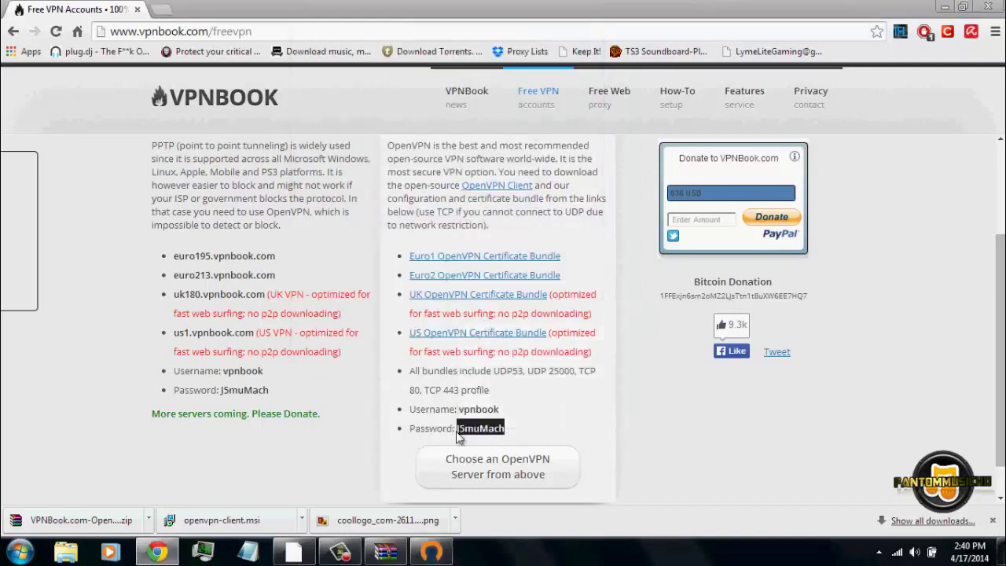
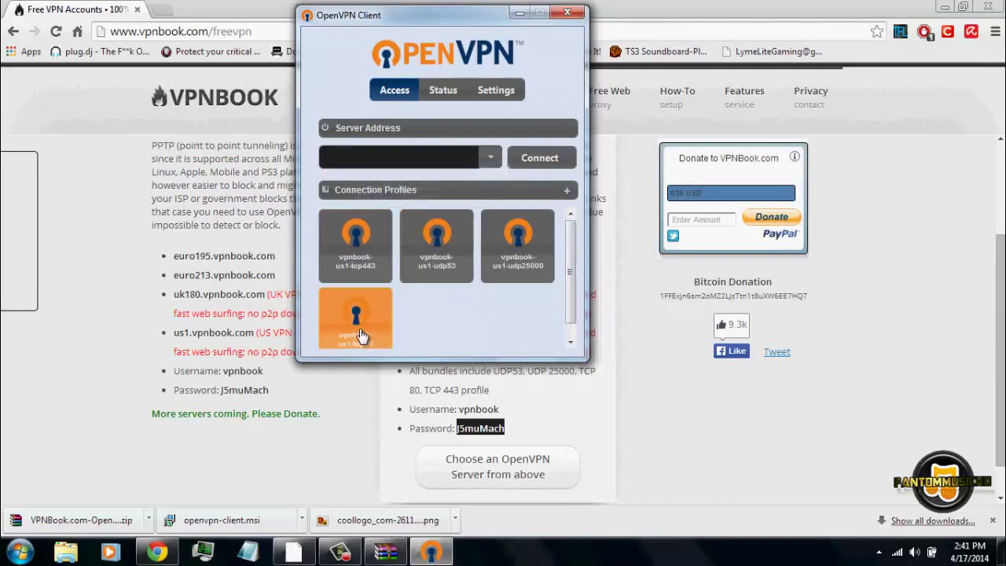
pyautogui.click(570, 342)
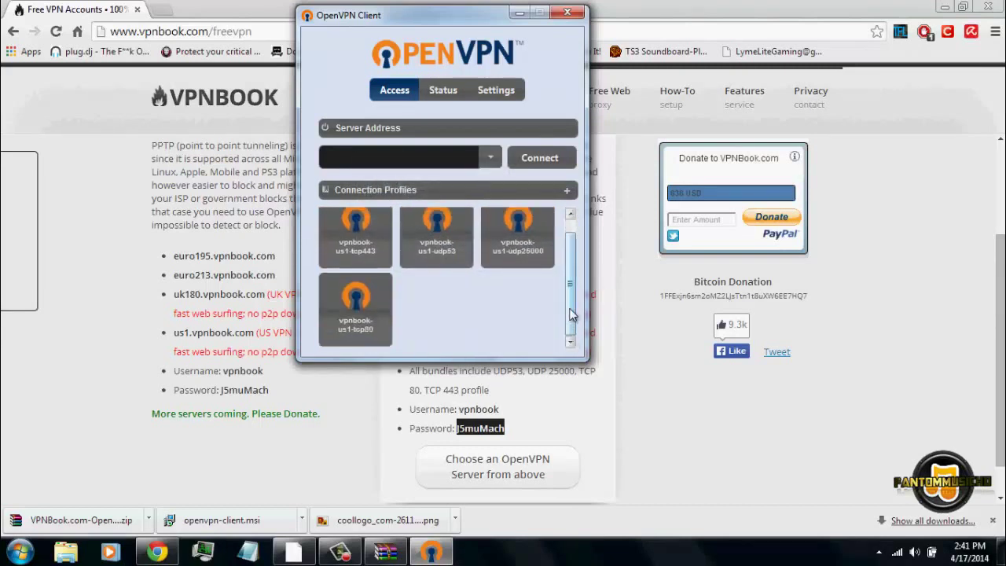
pyautogui.scroll(1, 572, 252)
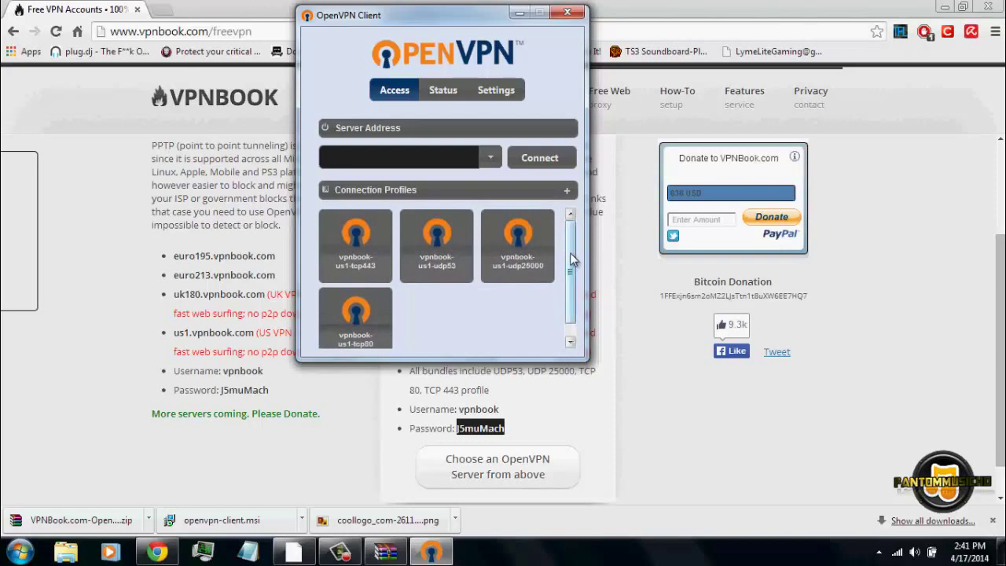
pyautogui.moveTo(569, 252); pyautogui.dragTo(560, 312)
pyautogui.moveTo(576, 271); pyautogui.dragTo(572, 224)
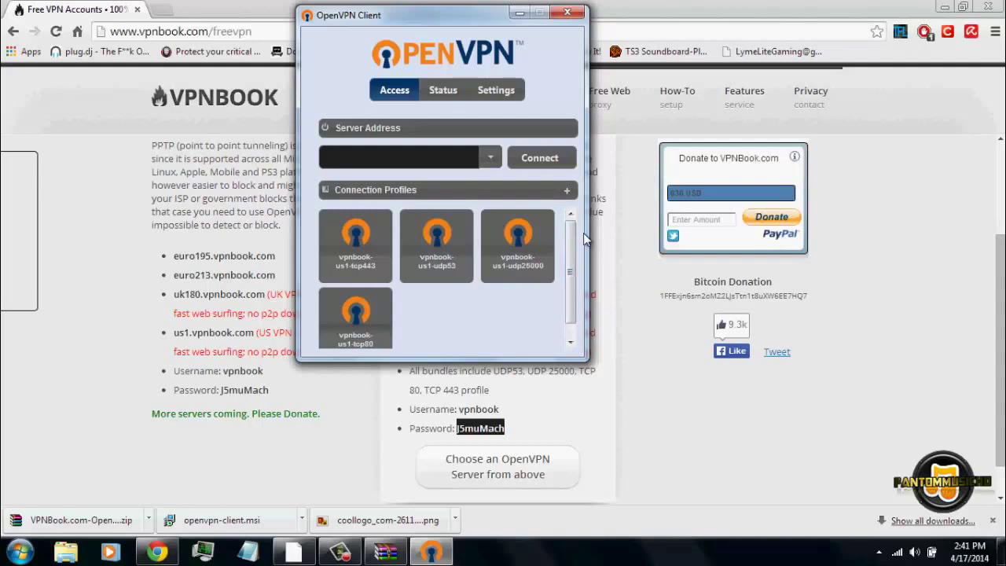
pyautogui.scroll(-1, 571, 234)
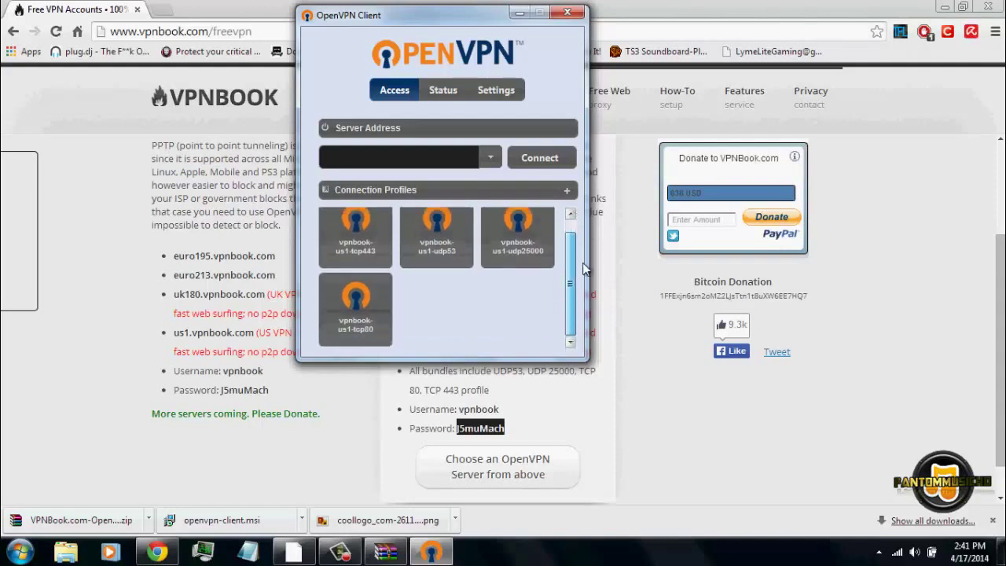
pyautogui.scroll(1, 578, 273)
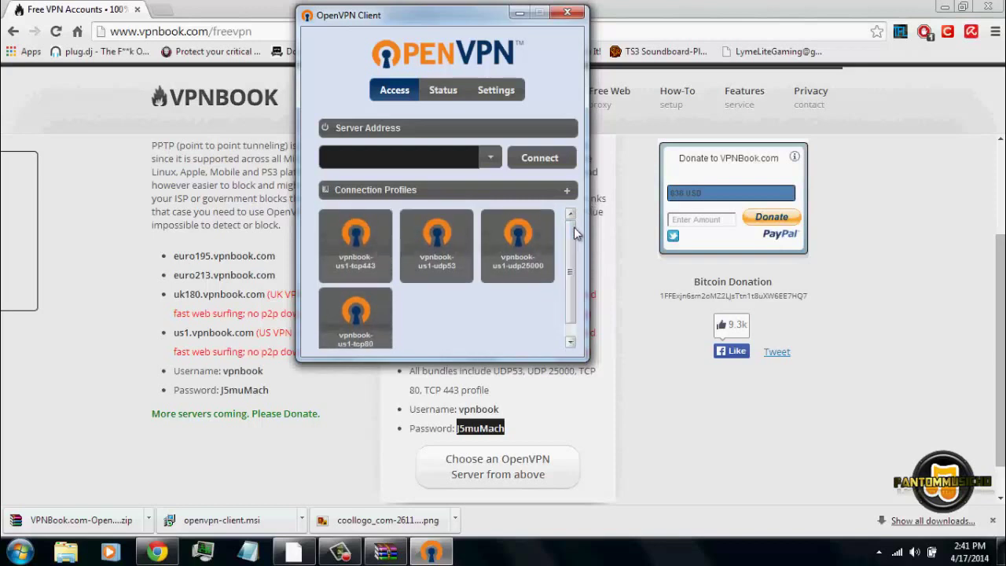
pyautogui.scroll(-1, 571, 234)
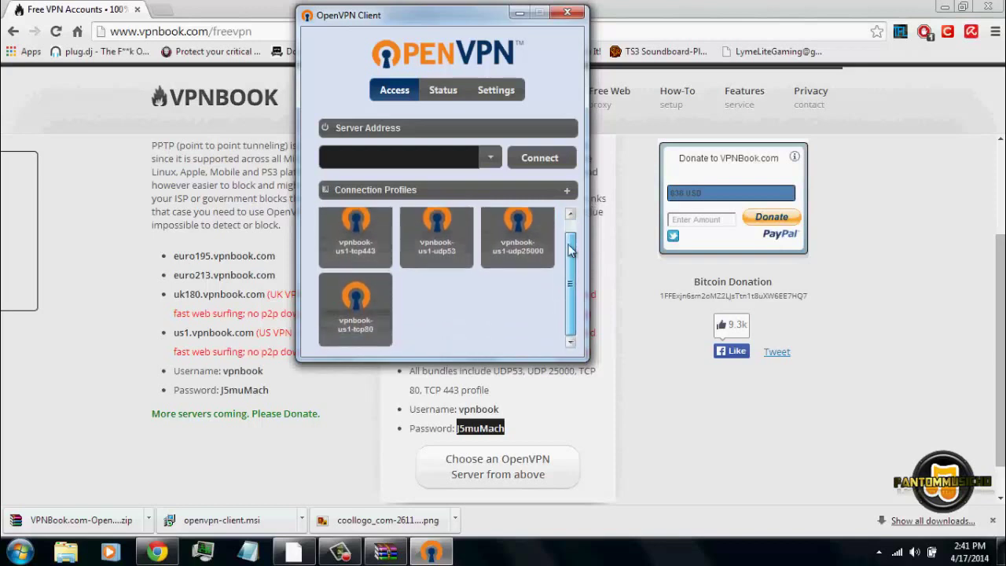
pyautogui.scroll(1, 573, 228)
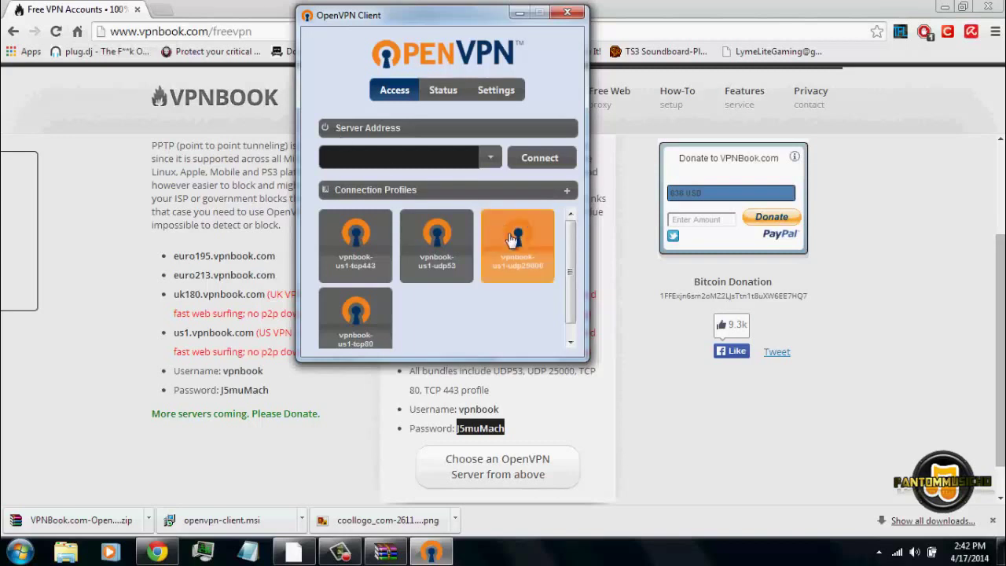
pyautogui.scroll(-1, 574, 252)
pyautogui.scroll(1, 574, 259)
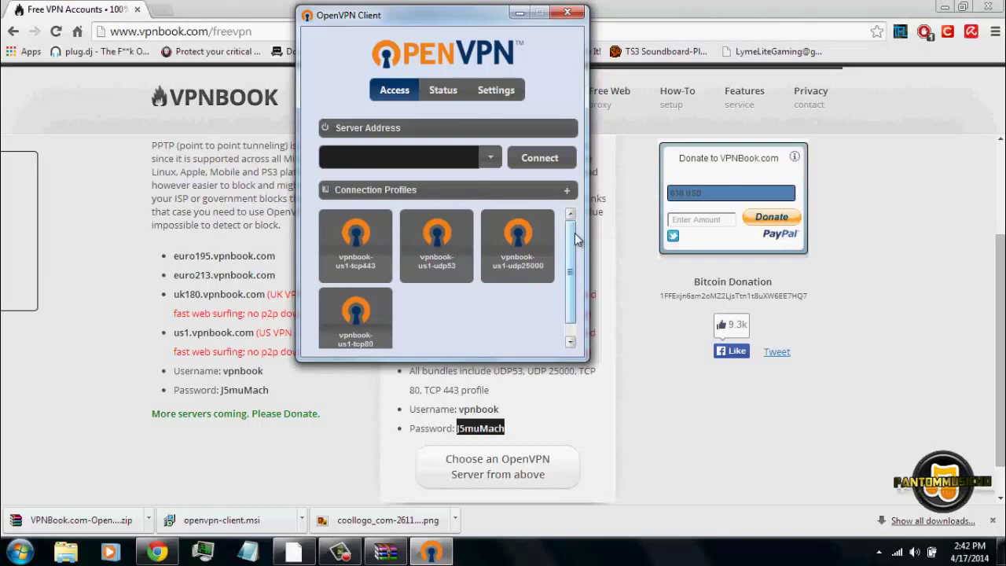
pyautogui.scroll(-1, 572, 267)
pyautogui.scroll(1, 572, 267)
pyautogui.scroll(-1, 571, 285)
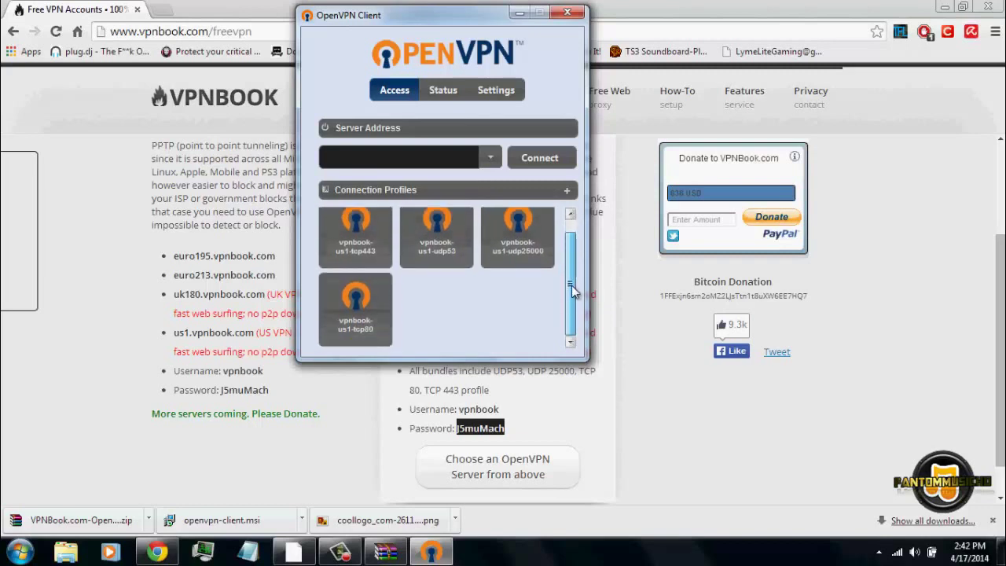
pyautogui.scroll(1, 571, 285)
pyautogui.scroll(-1, 573, 297)
pyautogui.scroll(1, 573, 296)
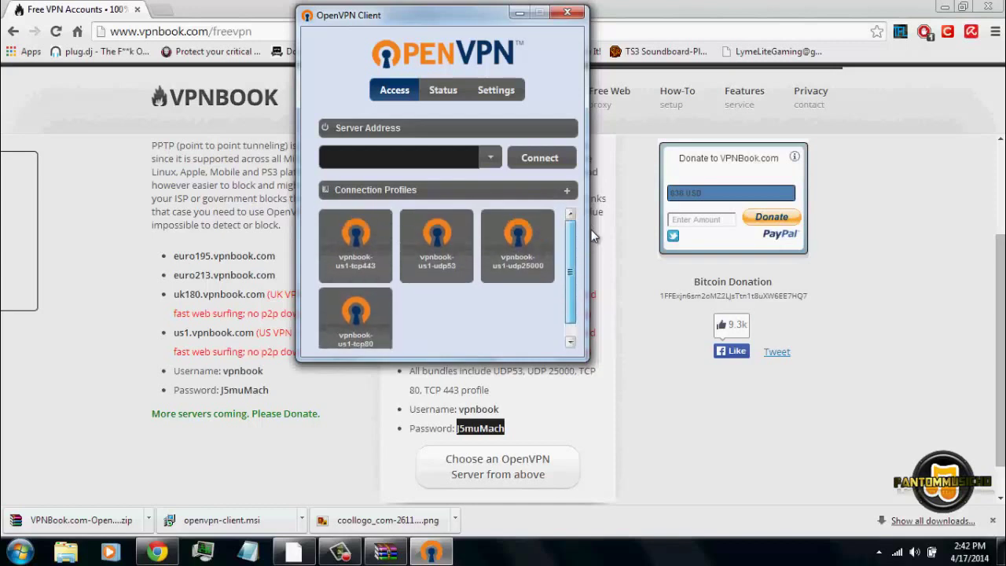
pyautogui.scroll(-1, 571, 274)
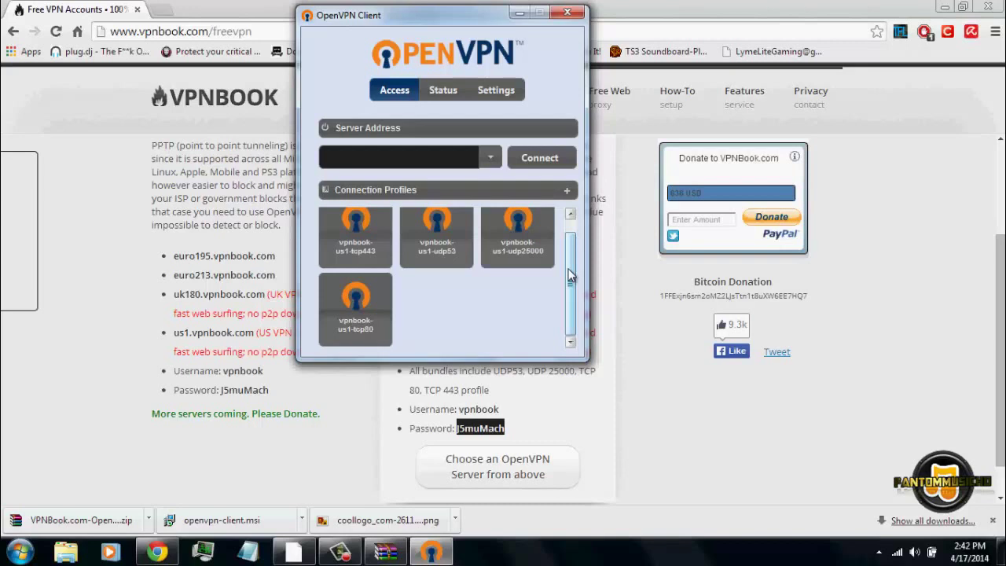
pyautogui.moveTo(570, 275); pyautogui.dragTo(586, 256)
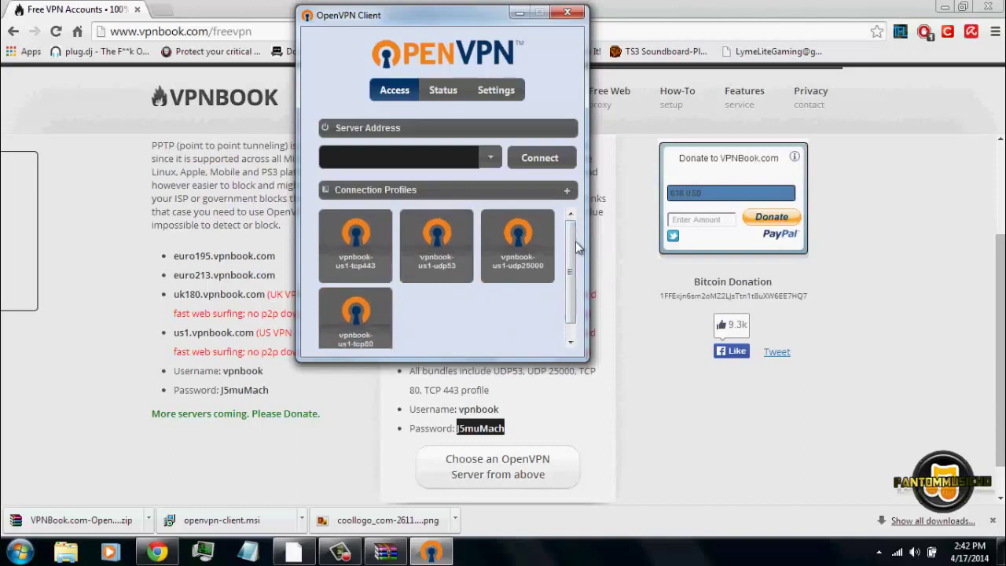
pyautogui.moveTo(574, 234); pyautogui.dragTo(565, 279)
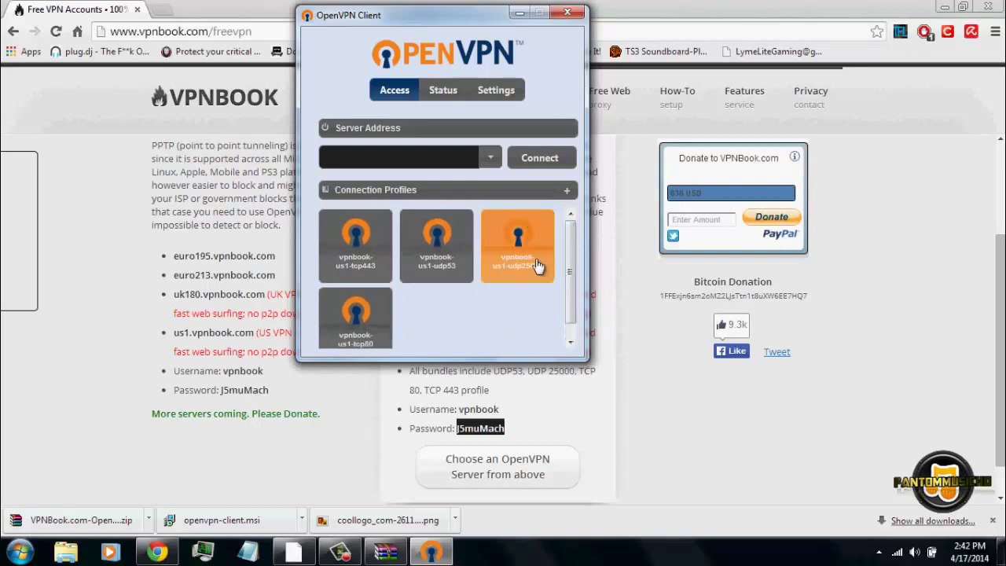
# Start connecting with the vpnbook-us1-tcp443 profile and enter vpnbook as the login username.
pyautogui.click(357, 267)
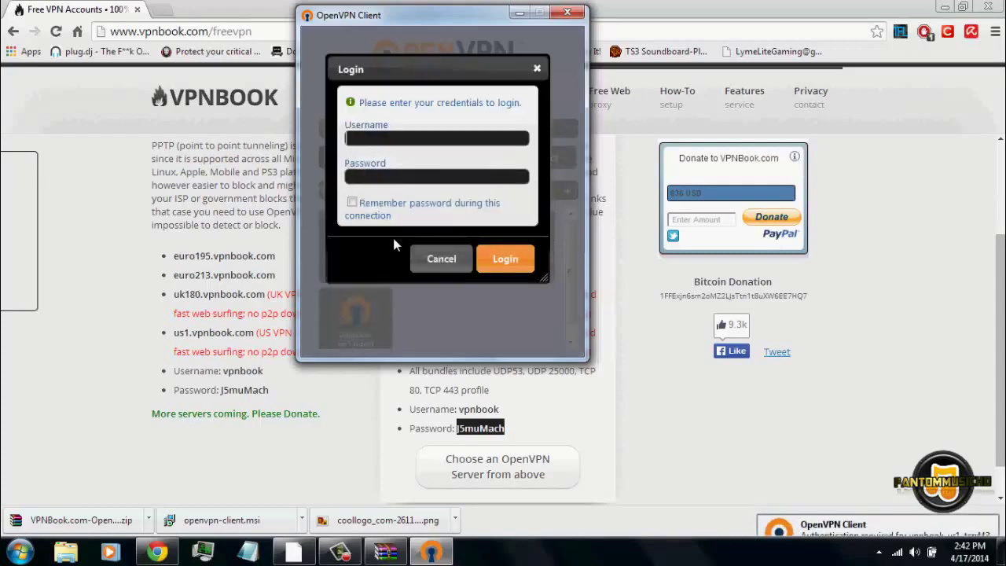
pyautogui.write('v')
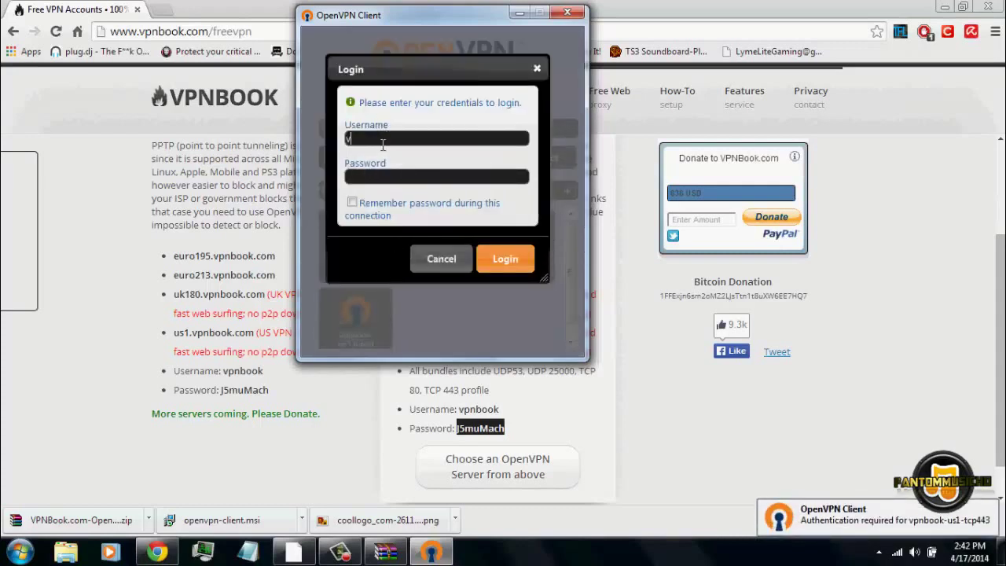
pyautogui.write('pnbook')
# Log in to vpnbook-us1-tcp443 with the OpenVPN account password copied from the VPNBook page, remembering it during this connection.
pyautogui.rightClick(480, 429)
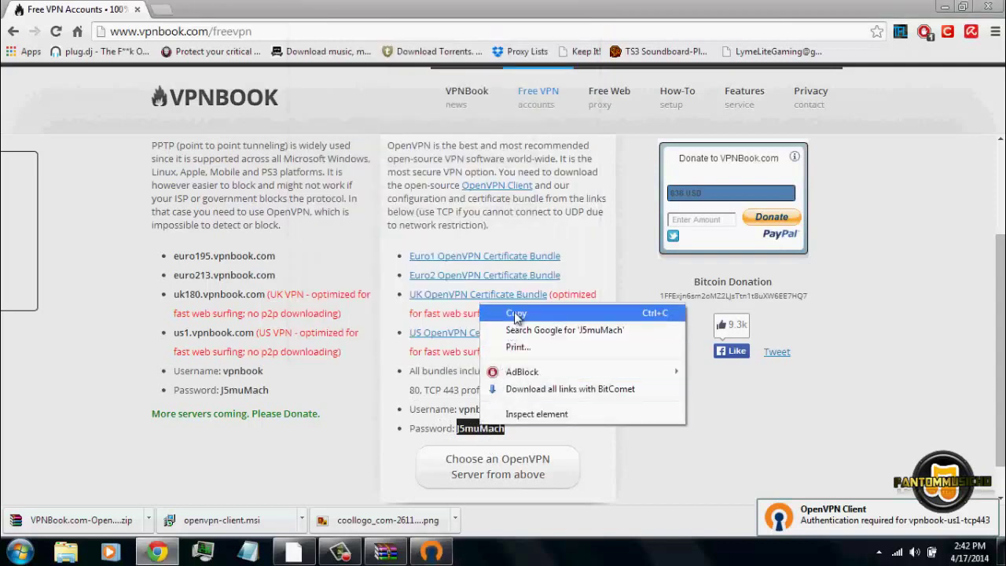
pyautogui.click(510, 312)
pyautogui.click(515, 429)
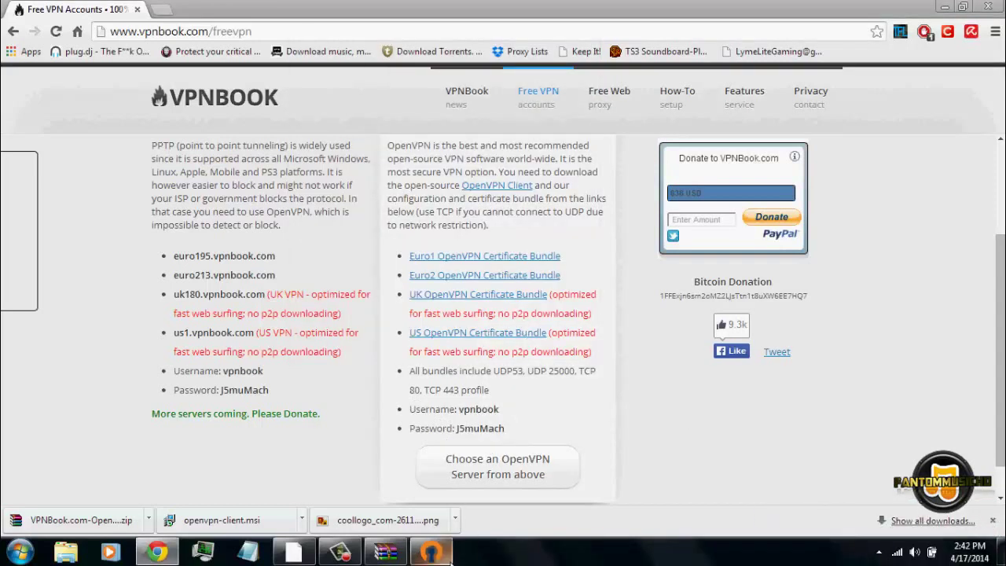
pyautogui.click(431, 552)
pyautogui.click(440, 176)
pyautogui.hotkey('ctrl', 'v')
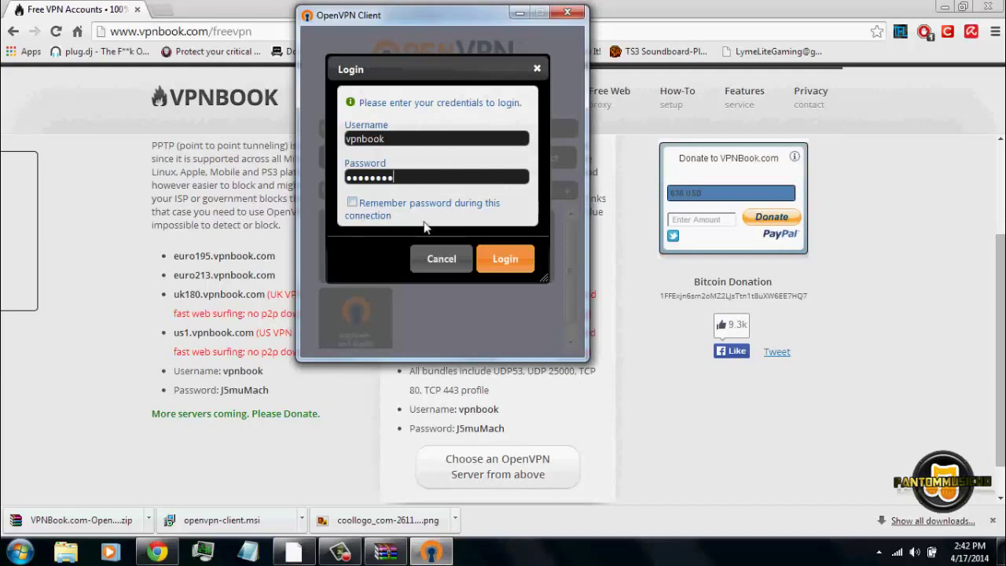
pyautogui.click(365, 209)
pyautogui.click(509, 260)
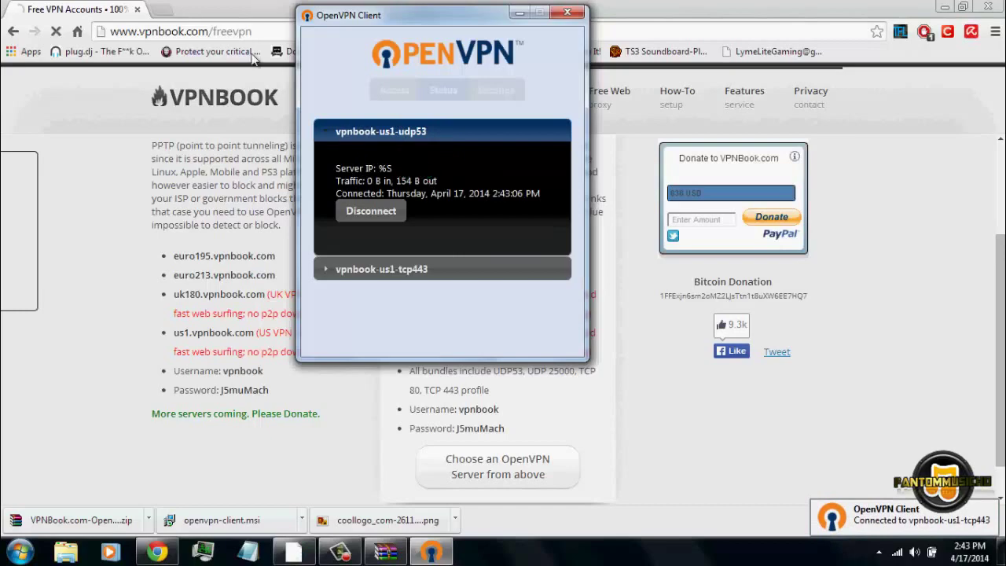
# Search Google for "my ip" in the browser, keeping google.ca, and highlight the public IP address in the results.
pyautogui.click(260, 27)
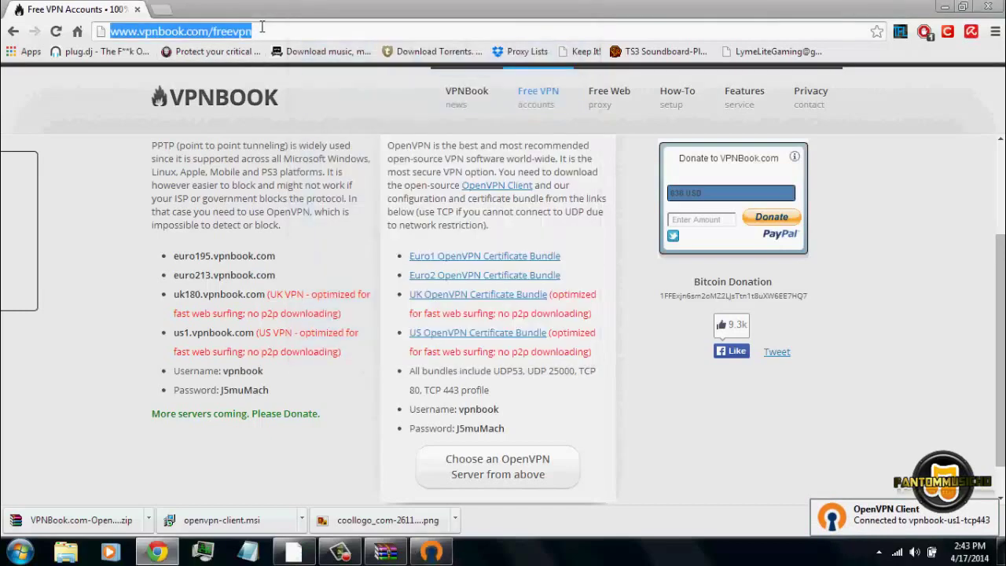
pyautogui.write('my ip')
pyautogui.press('Return')
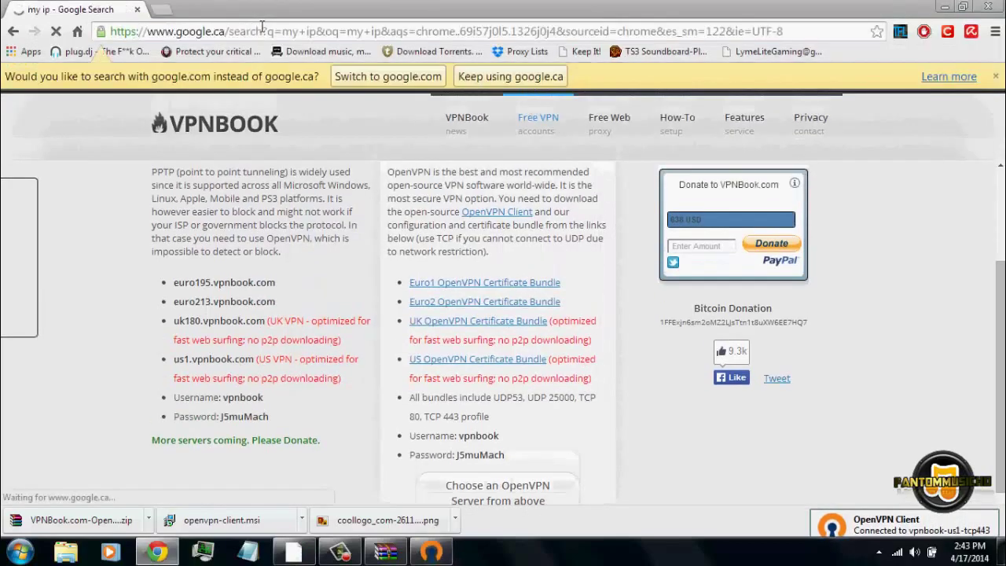
pyautogui.click(550, 77)
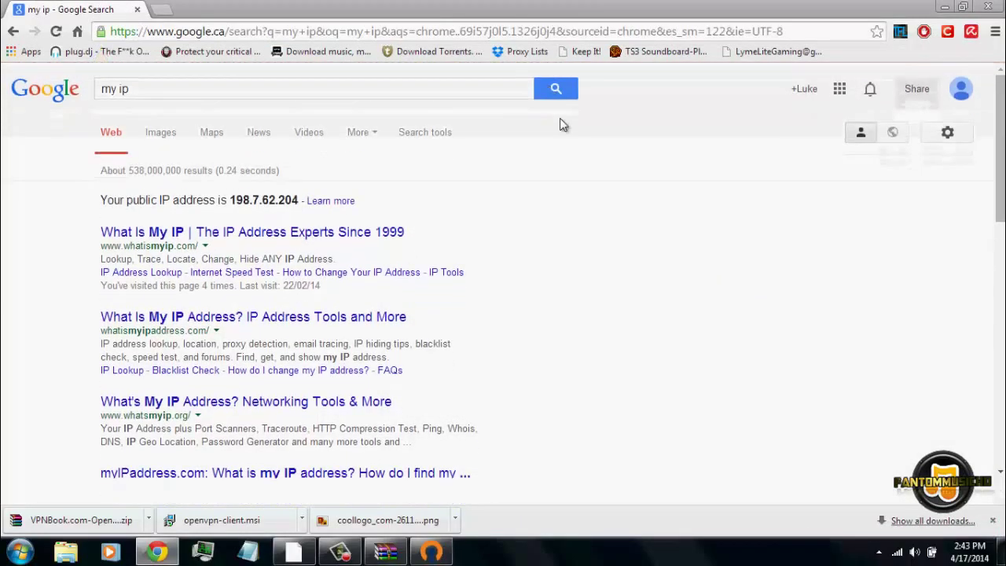
pyautogui.moveTo(230, 200); pyautogui.dragTo(301, 201)
pyautogui.click(542, 207)
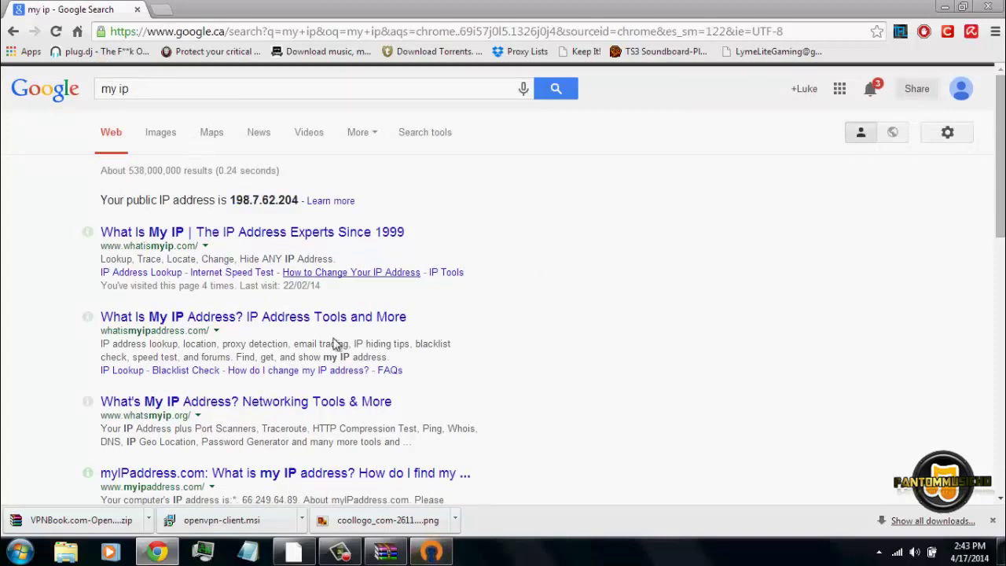
# Switch to the OpenVPN Client, disconnect the vpnbook-us1-udp53 connection and return to the browser.
pyautogui.click(430, 553)
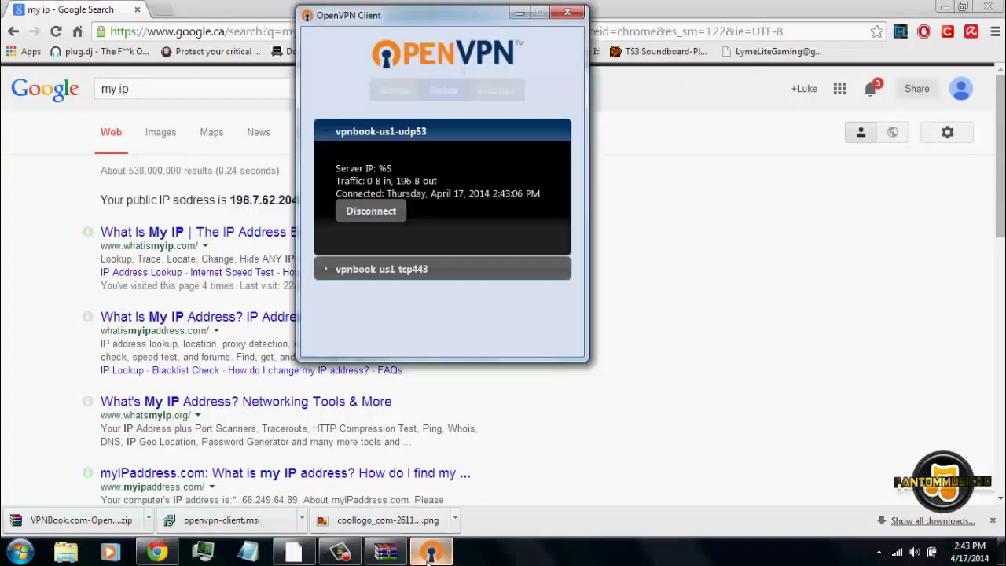
pyautogui.click(385, 212)
pyautogui.click(299, 258)
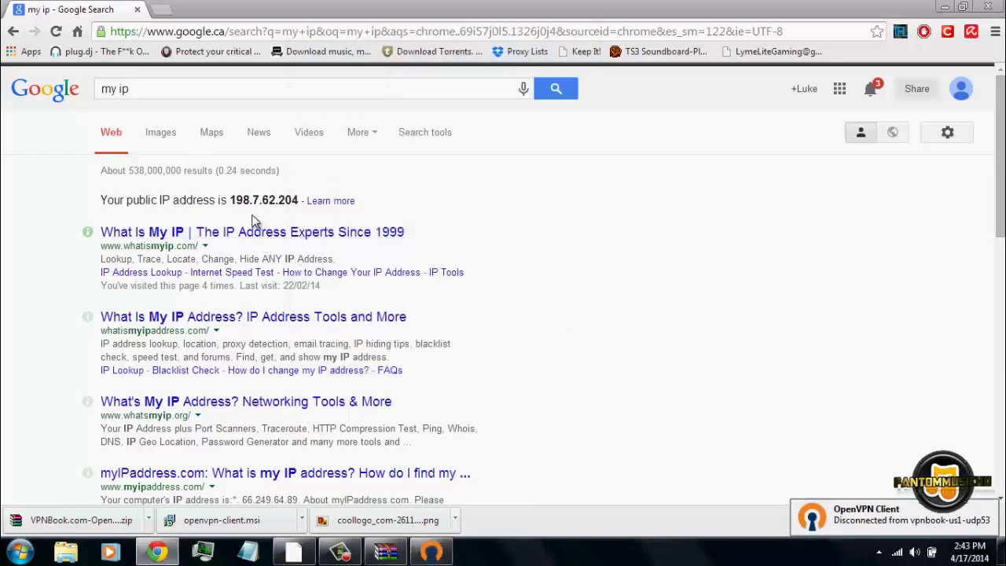
# Reload the "my ip" search results and highlight the public IP address again.
pyautogui.click(56, 31)
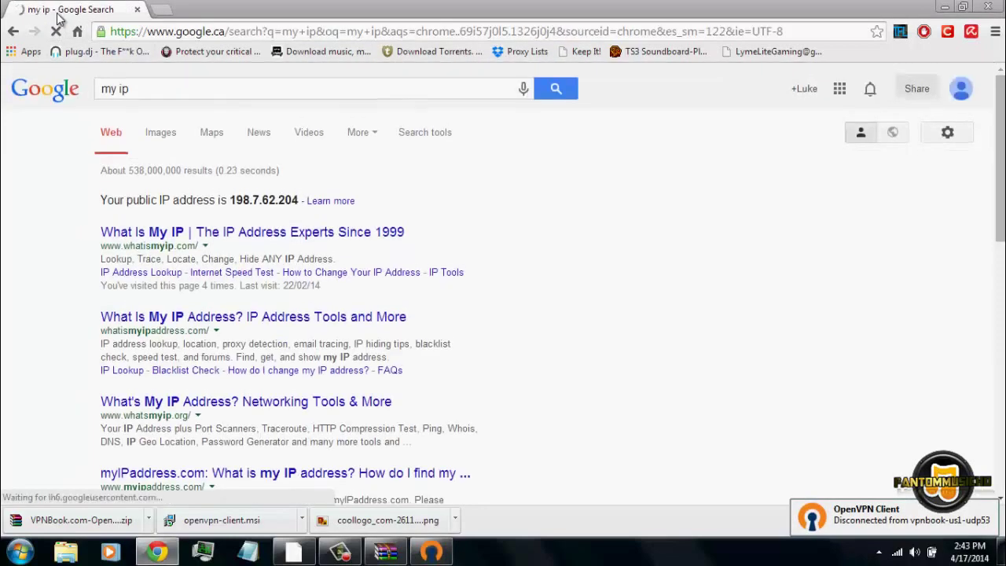
pyautogui.click(56, 31)
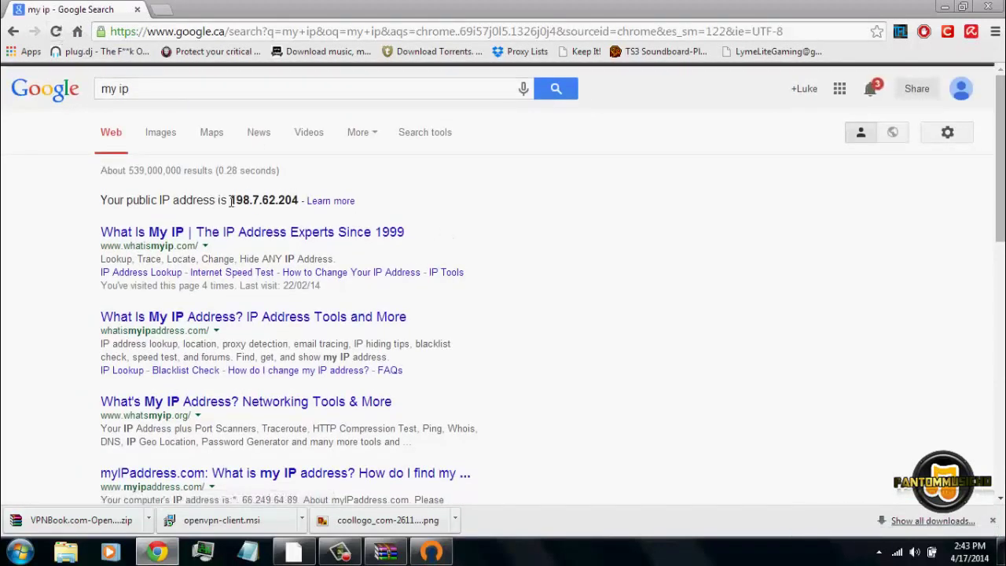
pyautogui.moveTo(229, 200); pyautogui.dragTo(291, 201)
pyautogui.click(301, 200)
# Switch to the OpenVPN Client and disconnect the vpnbook-us1-tcp443 connection.
pyautogui.click(430, 552)
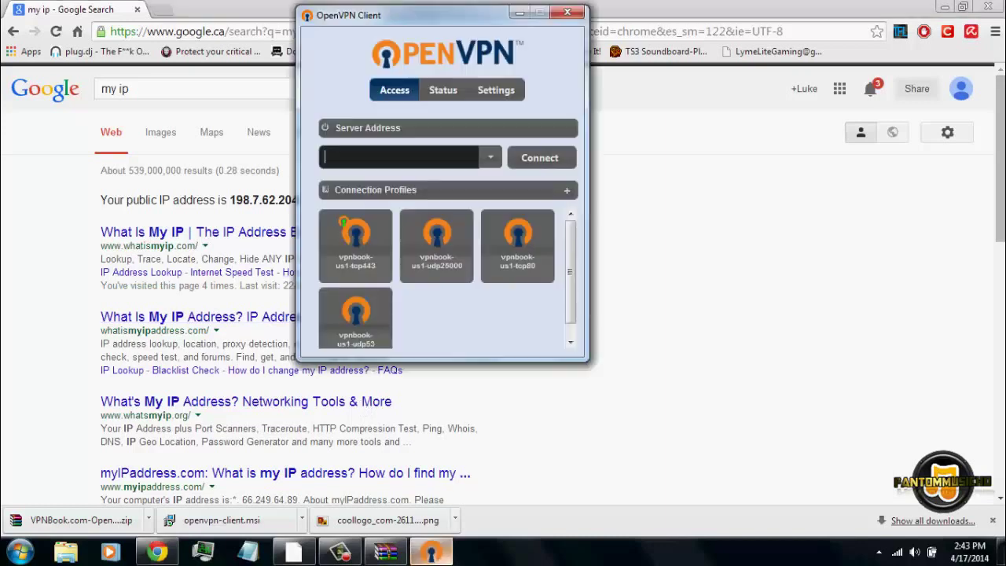
pyautogui.click(393, 244)
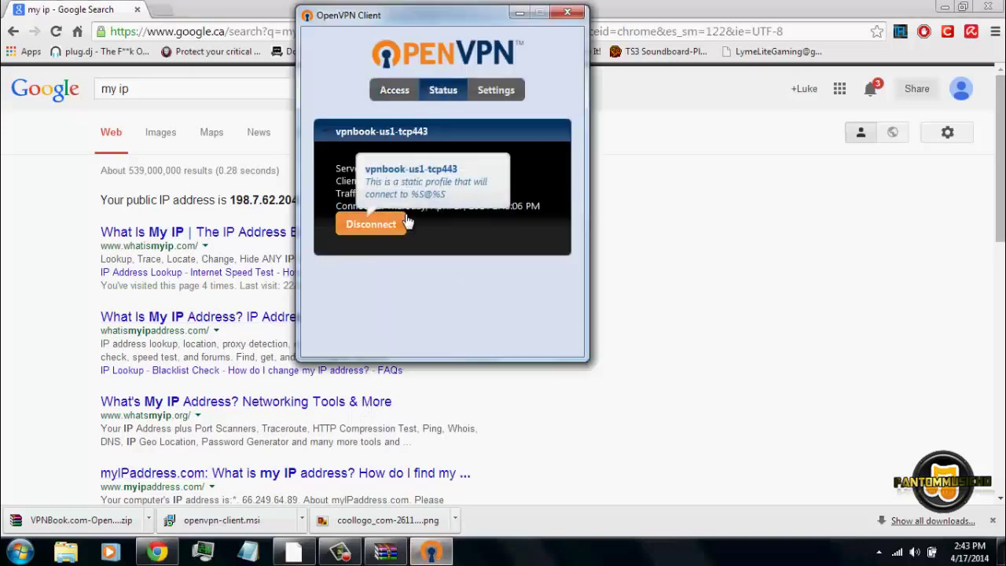
pyautogui.click(395, 226)
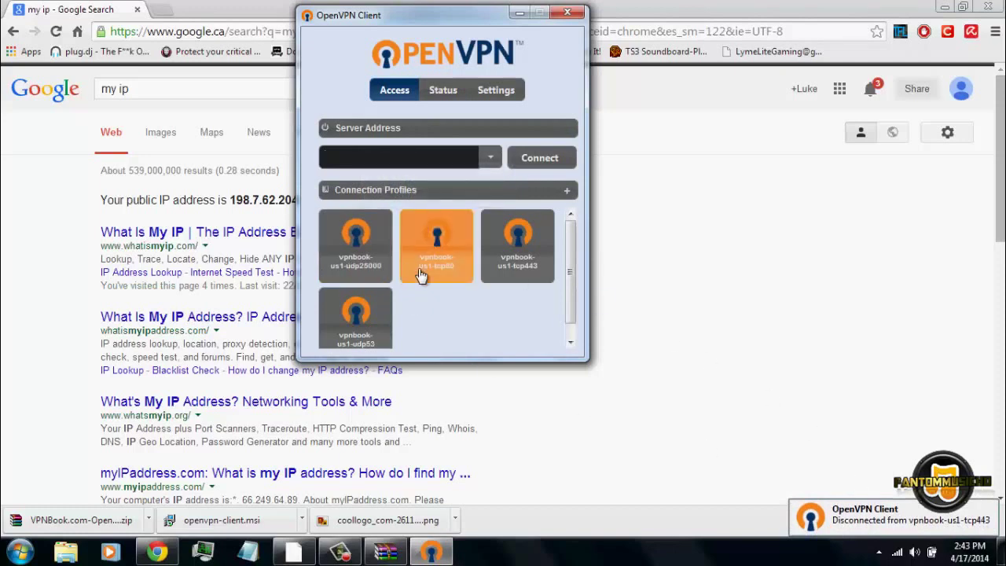
pyautogui.click(357, 246)
pyautogui.click(436, 255)
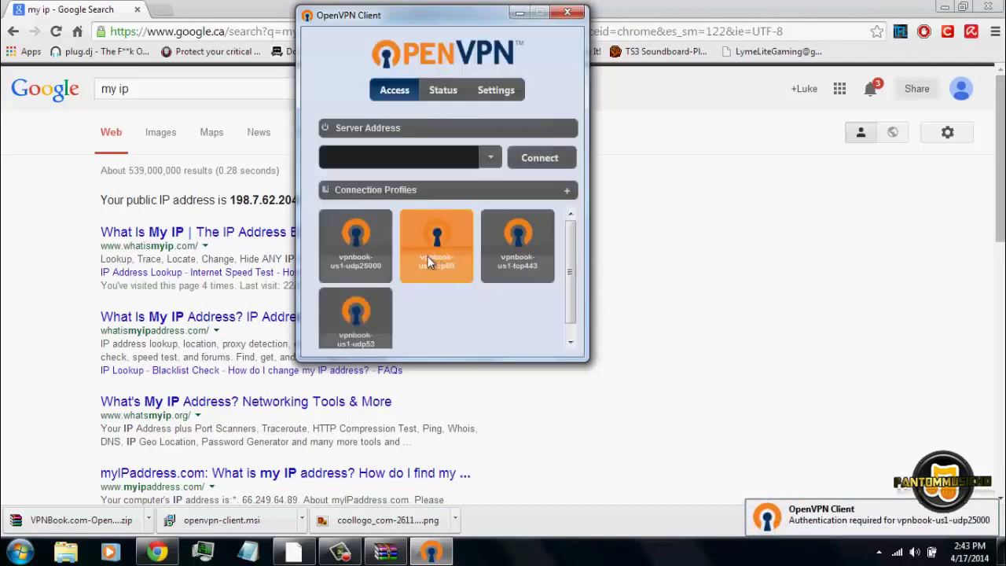
pyautogui.click(444, 91)
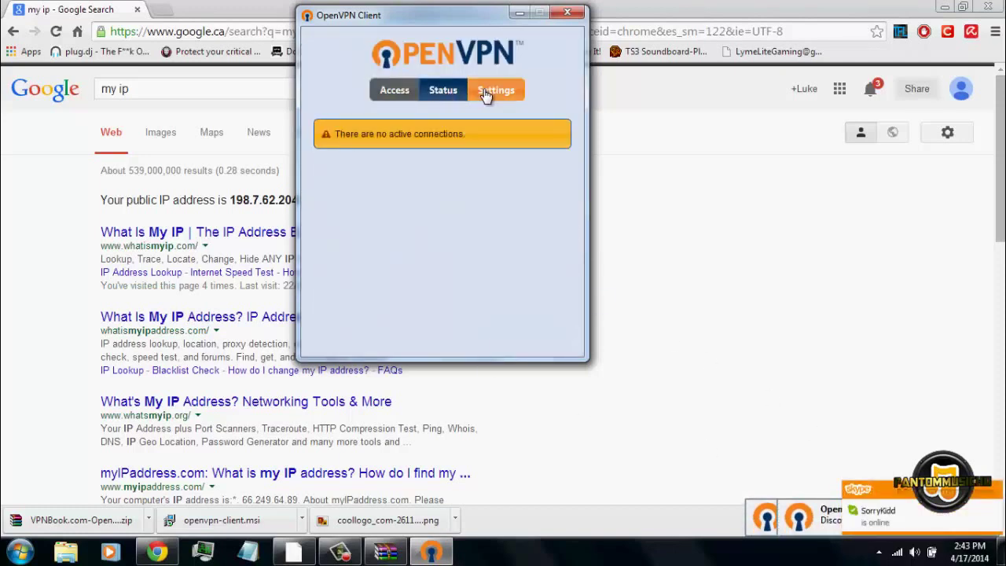
pyautogui.click(493, 90)
pyautogui.click(440, 90)
# Reload the "my ip" search results in the browser to check the public IP address without a VPN connection.
pyautogui.click(56, 31)
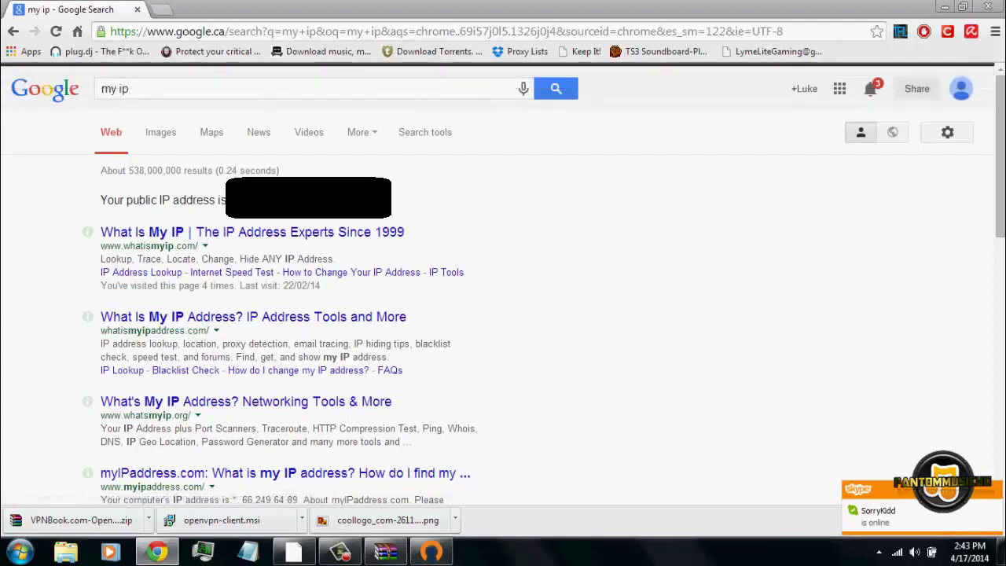
# Start connecting with the vpnbook-us1-tcp80 profile in the OpenVPN Client and bring the browser back to the VPNBook free VPN page.
pyautogui.click(449, 558)
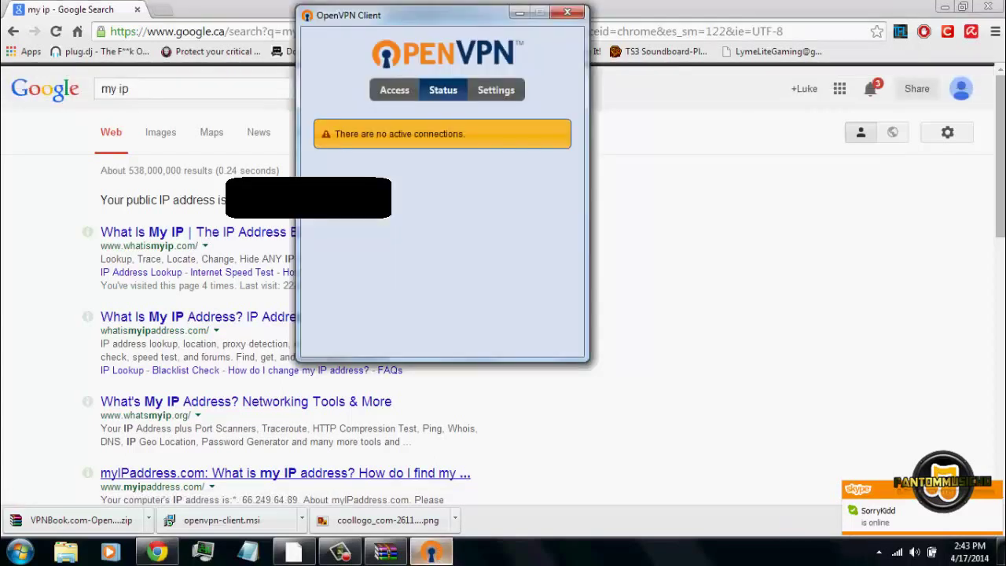
pyautogui.click(395, 90)
pyautogui.click(369, 250)
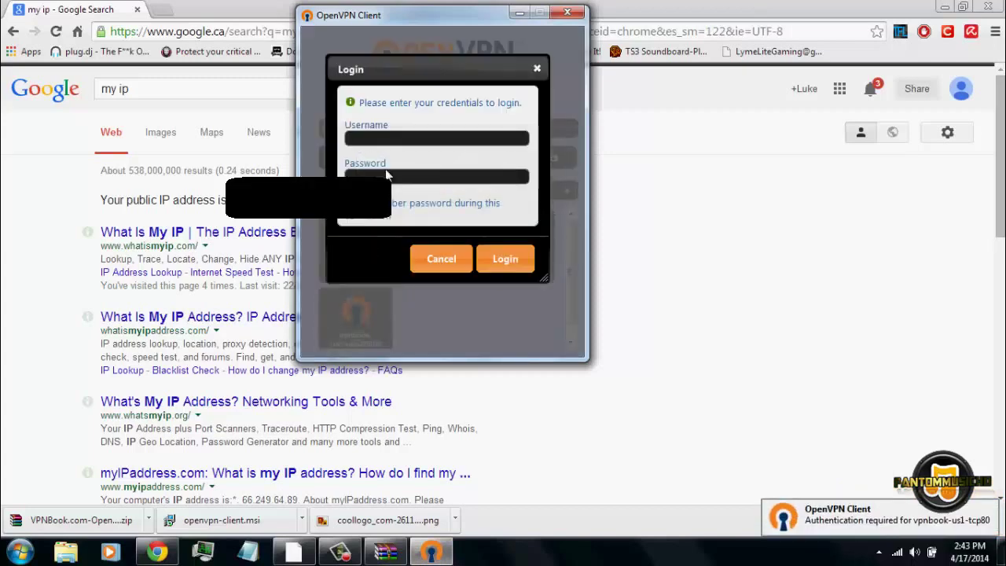
pyautogui.click(12, 32)
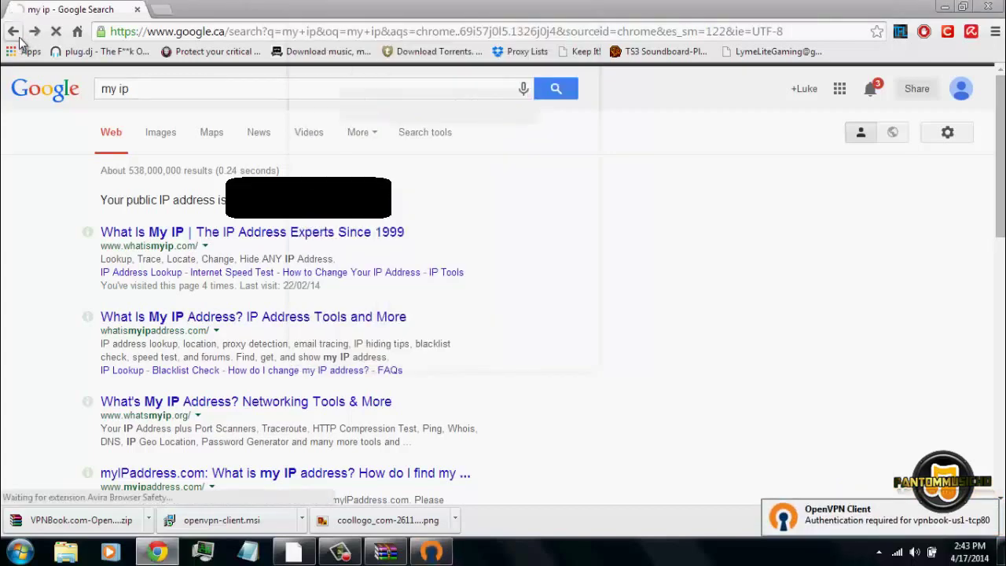
# Log in to vpnbook-us1-tcp80 in the OpenVPN Client with the username vpnbook and the account password.
pyautogui.click(431, 552)
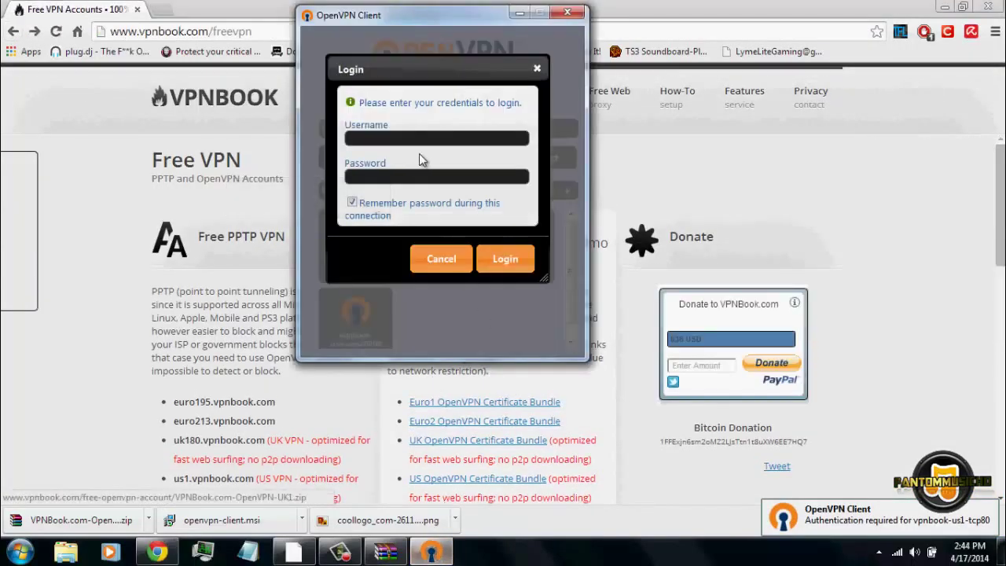
pyautogui.write('vpnbook')
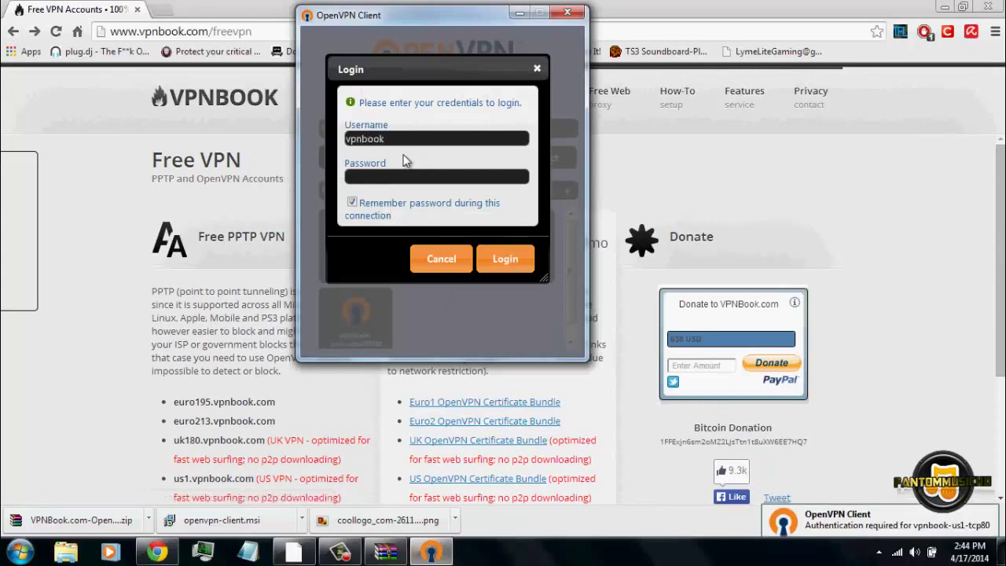
pyautogui.click(388, 166)
pyautogui.write('********')
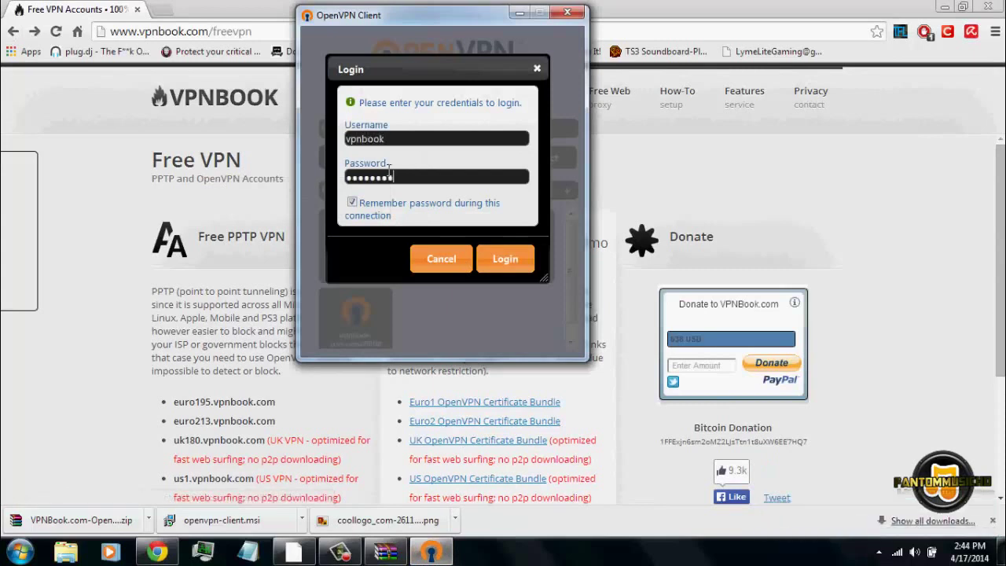
pyautogui.click(512, 257)
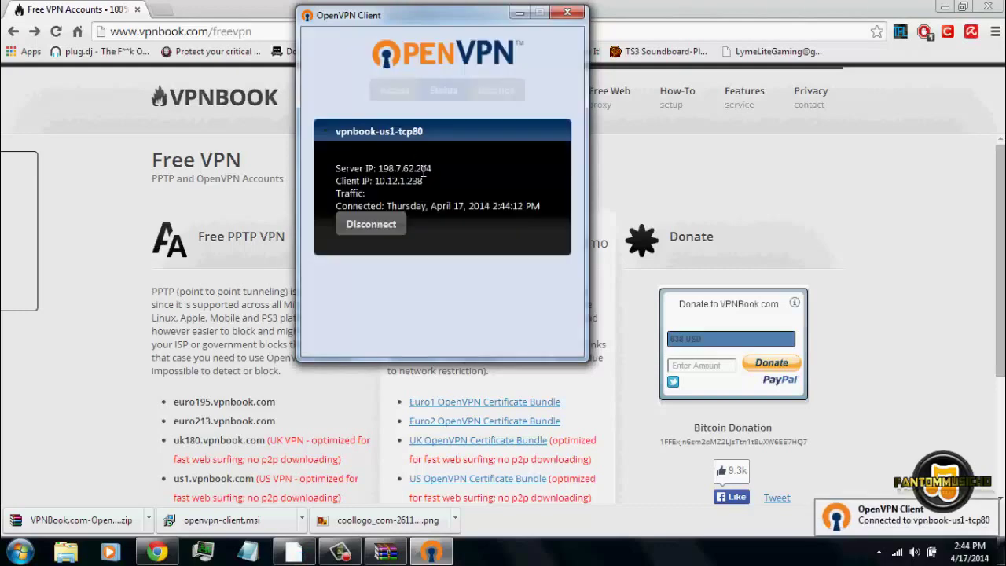
# Search Google for "my ip" in the browser while connected to vpnbook-us1-tcp80, and keep using google.ca.
pyautogui.click(214, 31)
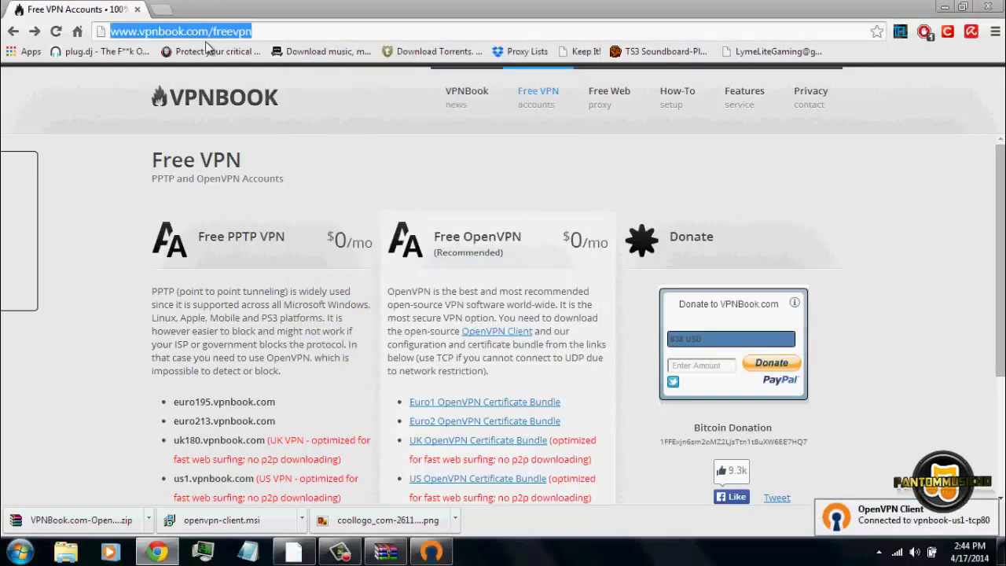
pyautogui.write('my ip')
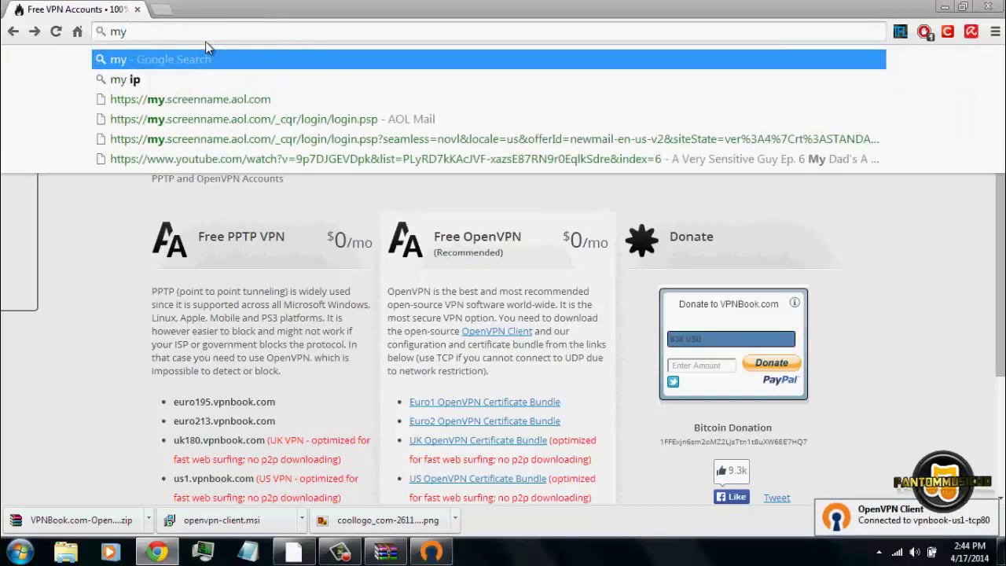
pyautogui.press('Return')
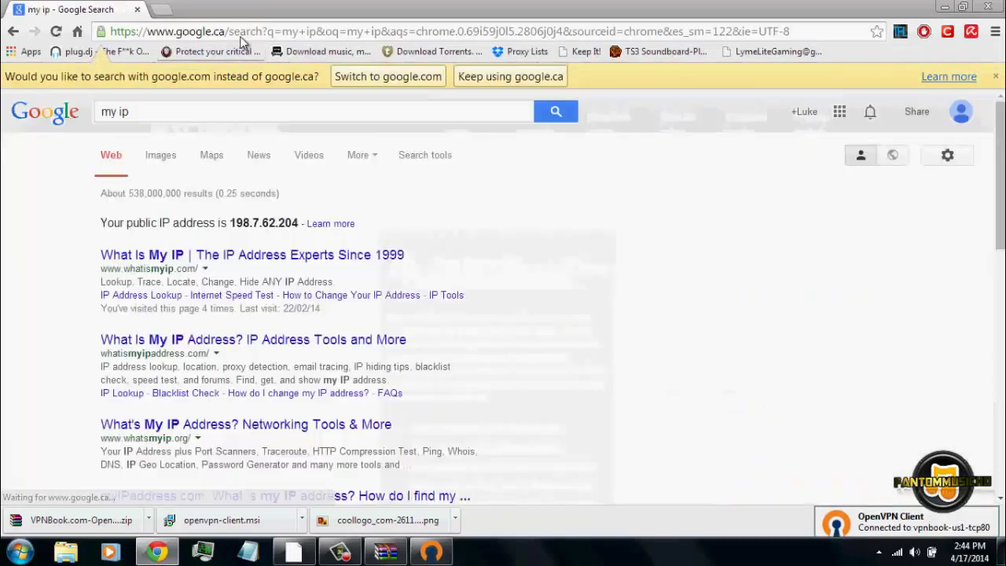
pyautogui.click(478, 77)
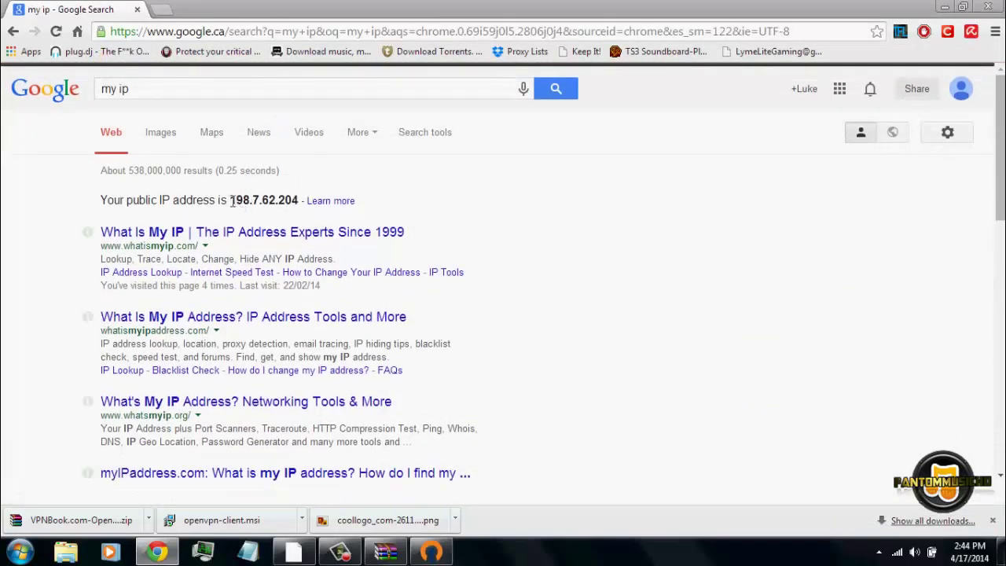
# Highlight the public IP address in the search results and close the browser's downloads bar.
pyautogui.moveTo(229, 200); pyautogui.dragTo(295, 201)
pyautogui.click(298, 200)
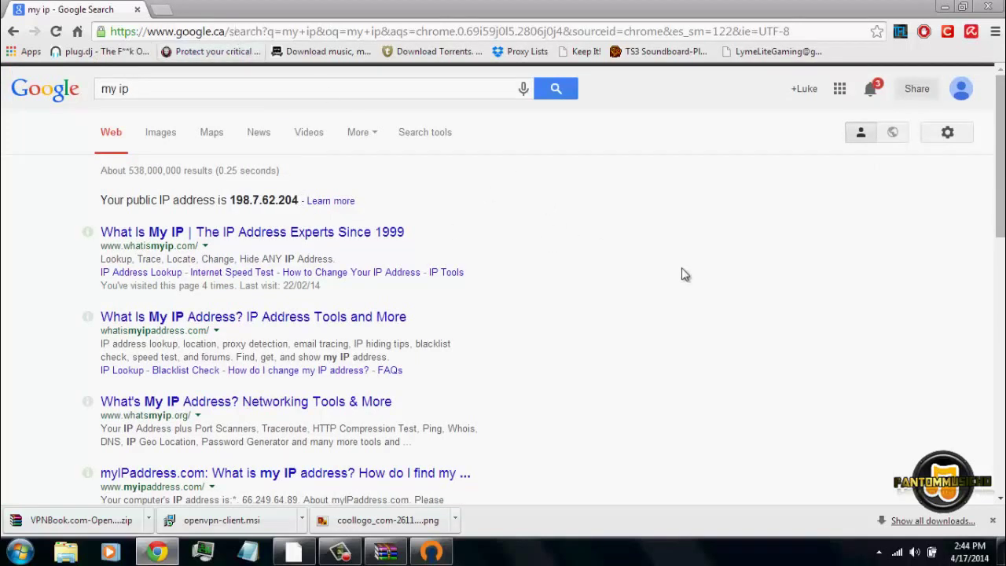
pyautogui.moveTo(231, 199); pyautogui.dragTo(296, 201)
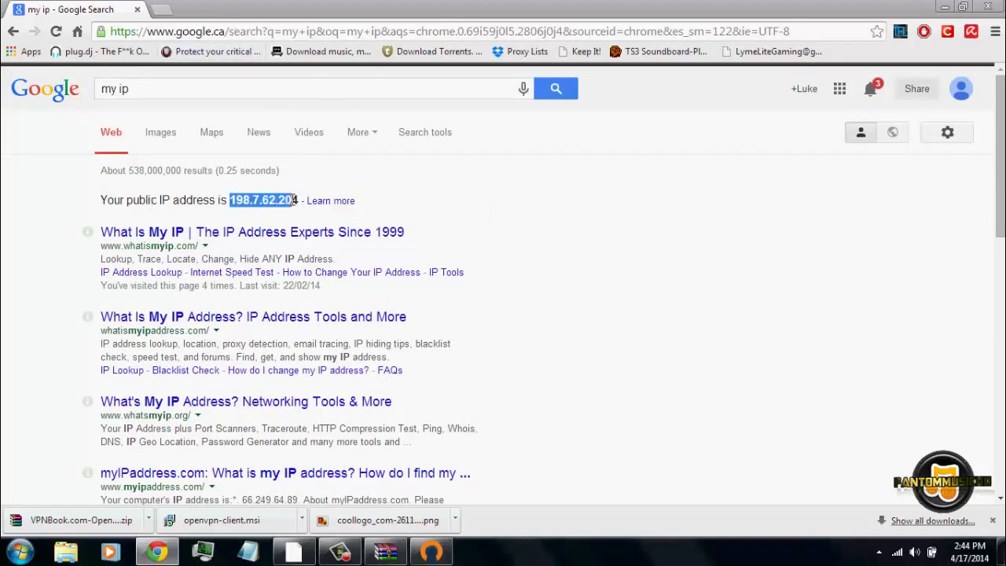
pyautogui.click(299, 200)
pyautogui.moveTo(230, 199); pyautogui.dragTo(302, 200)
pyautogui.click(727, 214)
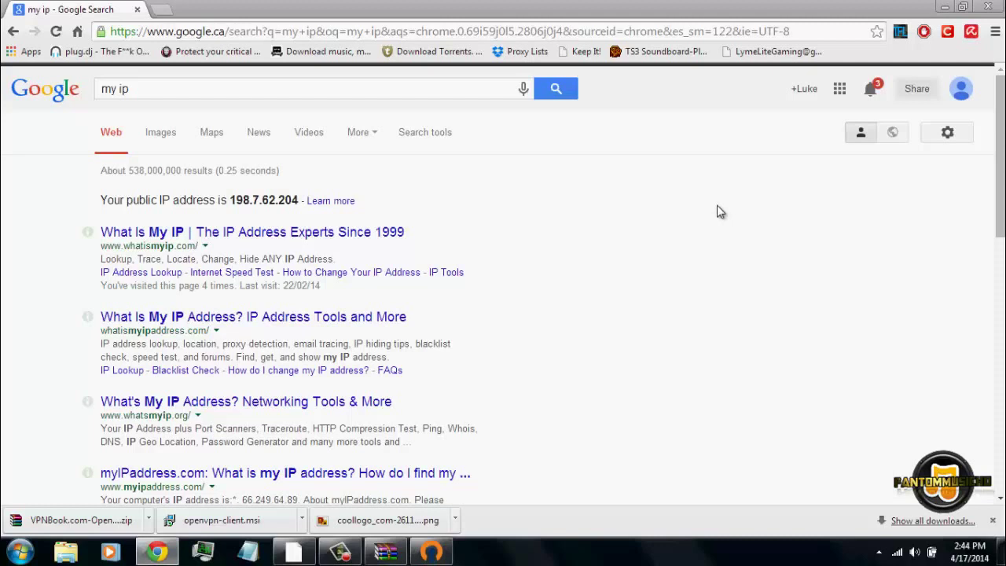
pyautogui.click(992, 520)
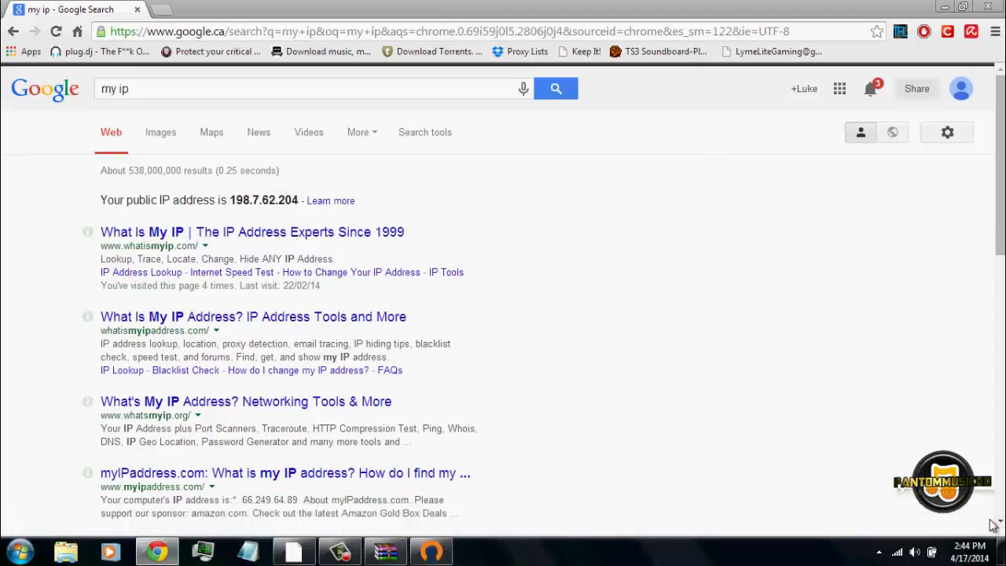
# Open netflix.com in the browser while connected through the VPN.
pyautogui.click(357, 35)
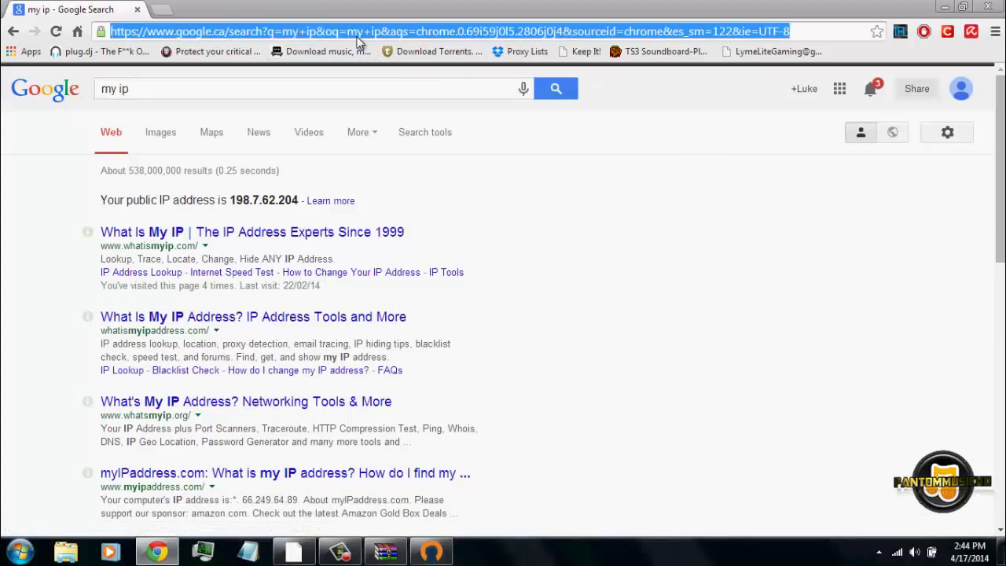
pyautogui.write('netflix')
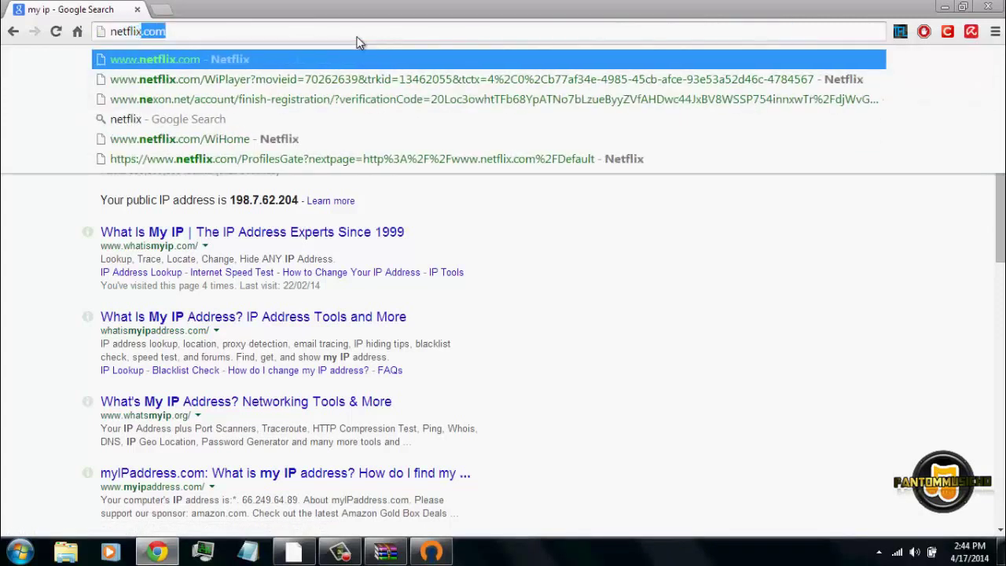
pyautogui.press('Return')
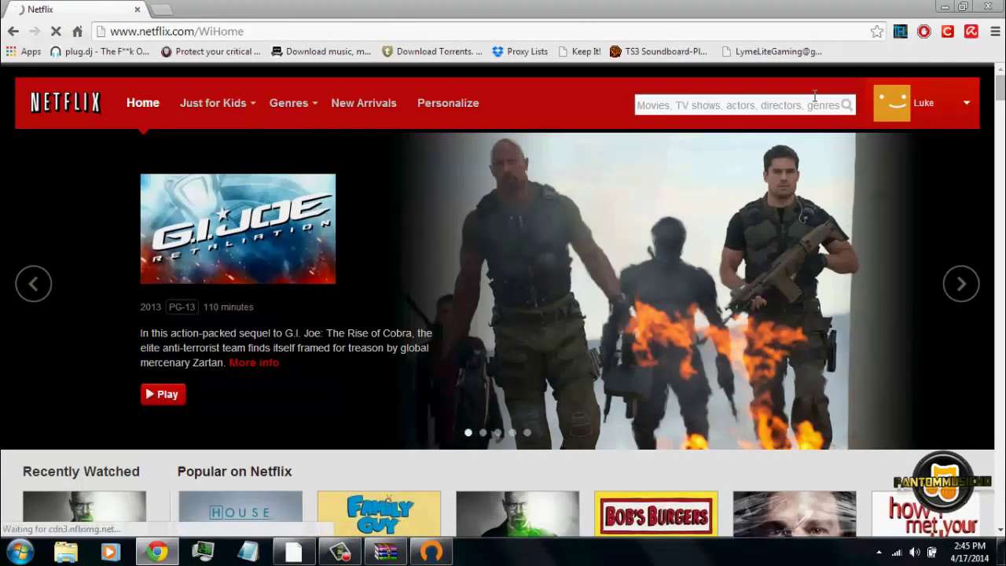
# Search Netflix for "sons of anarchy", open the Sons of Anarchy title page and look over its details.
pyautogui.click(792, 105)
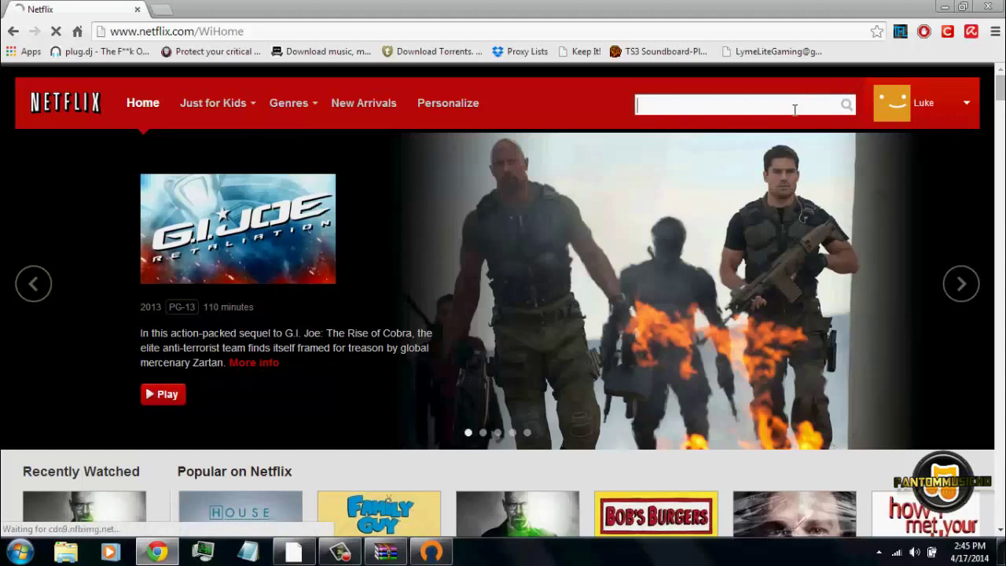
pyautogui.write('sons of anar')
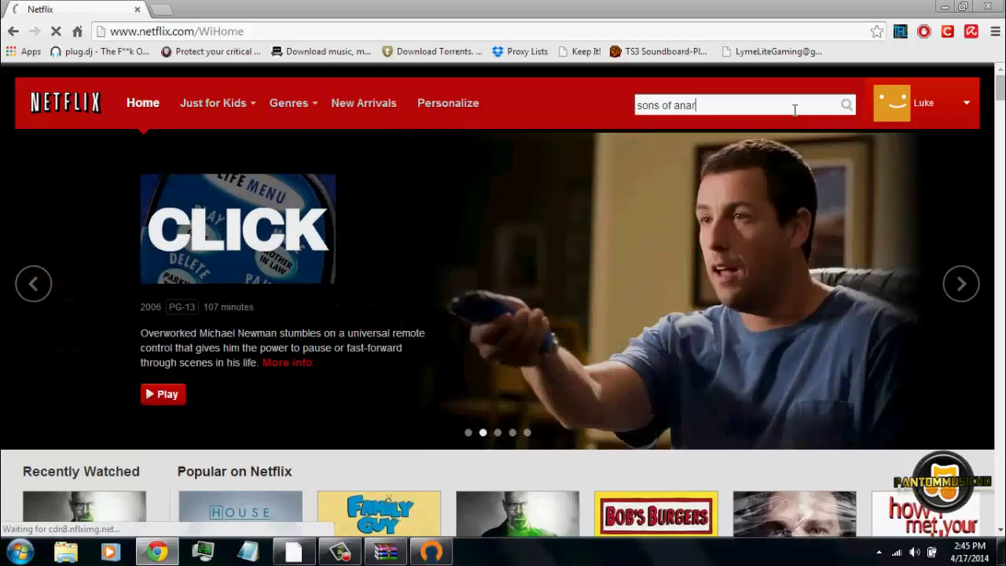
pyautogui.write('chy')
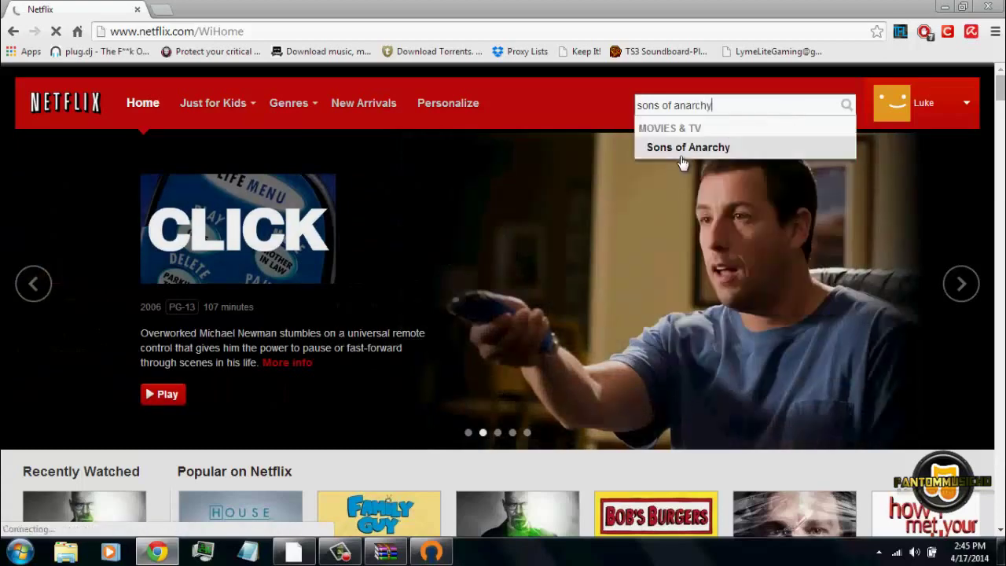
pyautogui.click(704, 154)
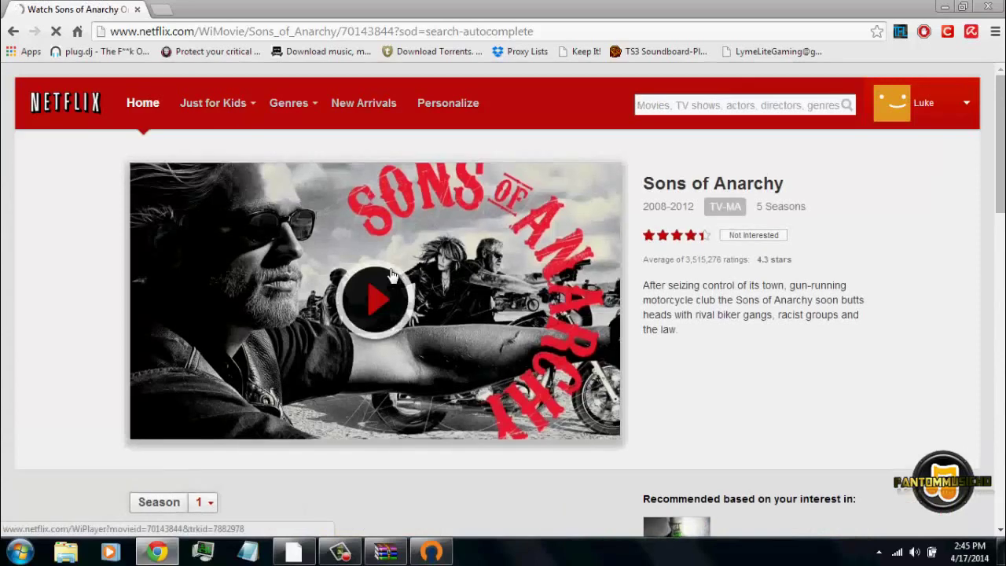
pyautogui.scroll(-2, 322, 213)
pyautogui.scroll(2, 369, 299)
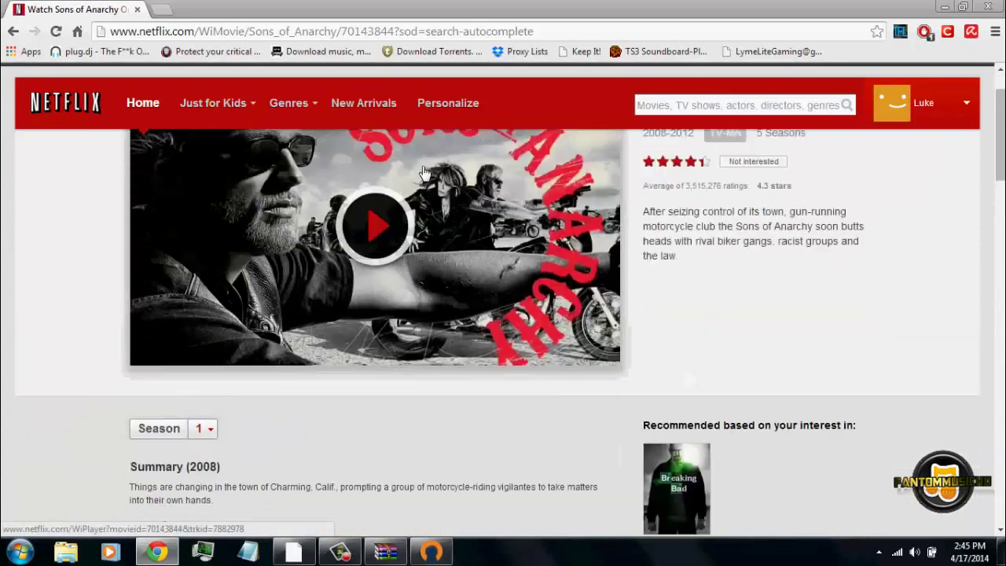
pyautogui.click(736, 107)
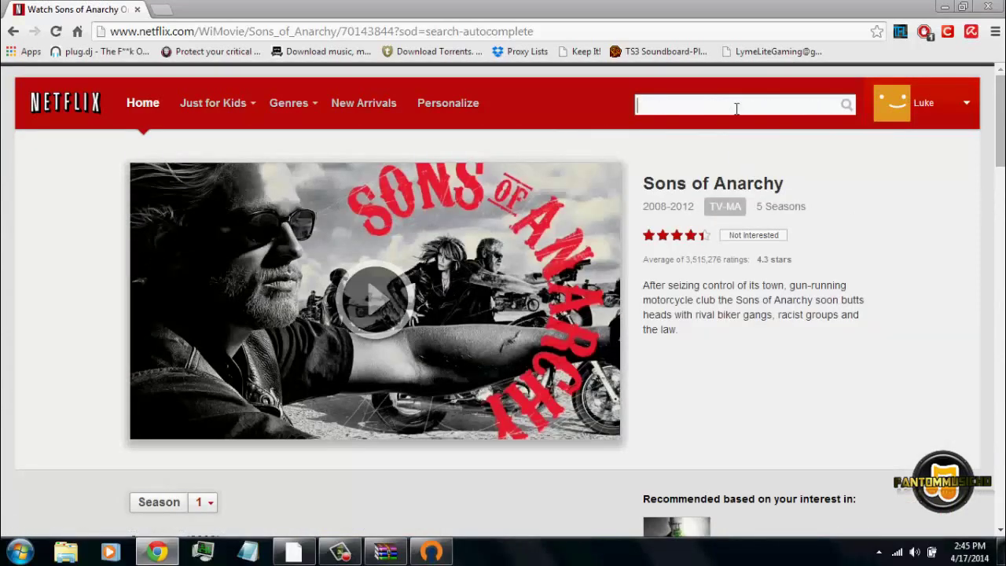
pyautogui.write('sons ')
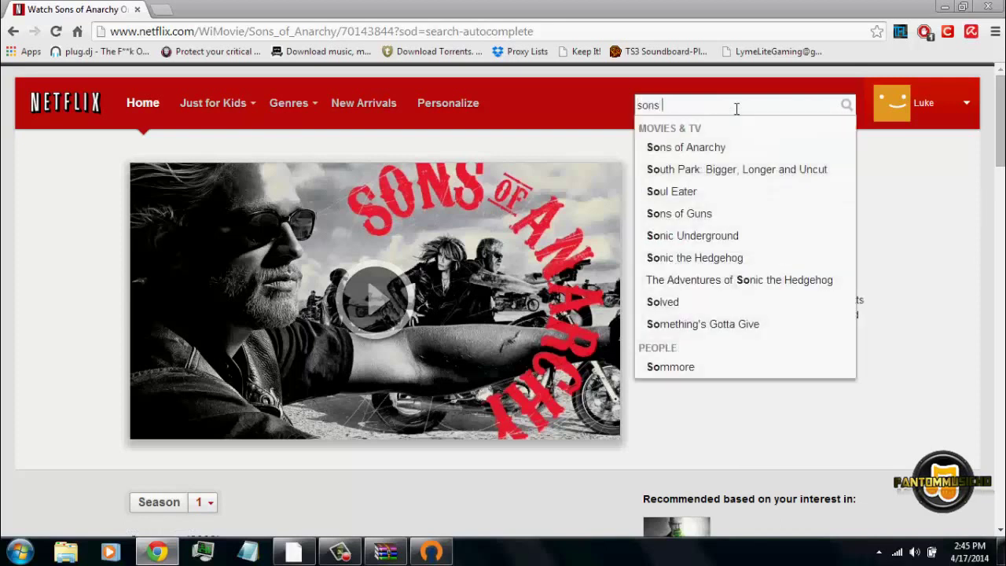
pyautogui.write('of ana')
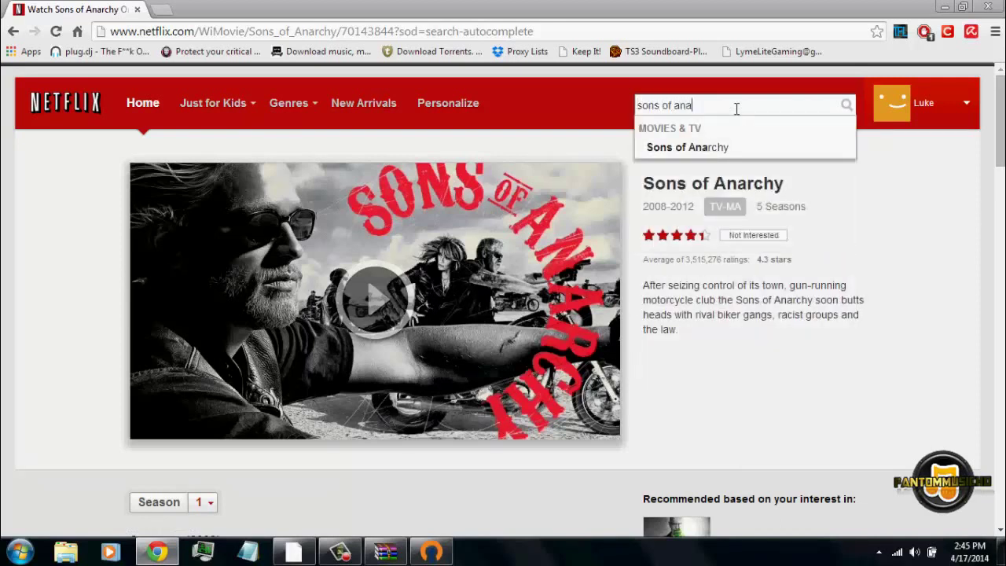
# Disconnect vpnbook-us1-tcp80 in the OpenVPN Client, minimize the client and reload the Sons of Anarchy page on Netflix.
pyautogui.click(430, 552)
pyautogui.click(372, 225)
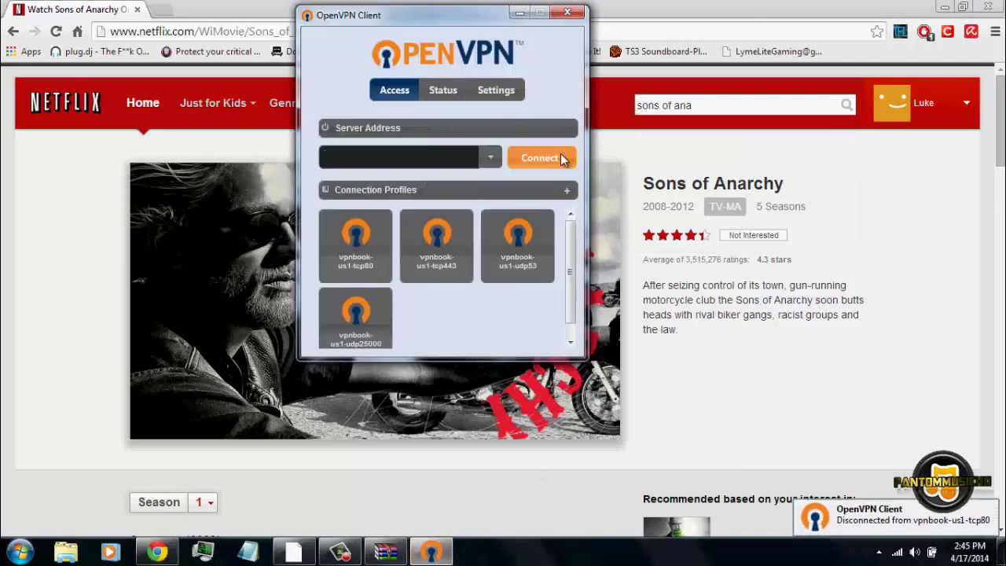
pyautogui.click(452, 90)
pyautogui.click(519, 13)
pyautogui.click(59, 32)
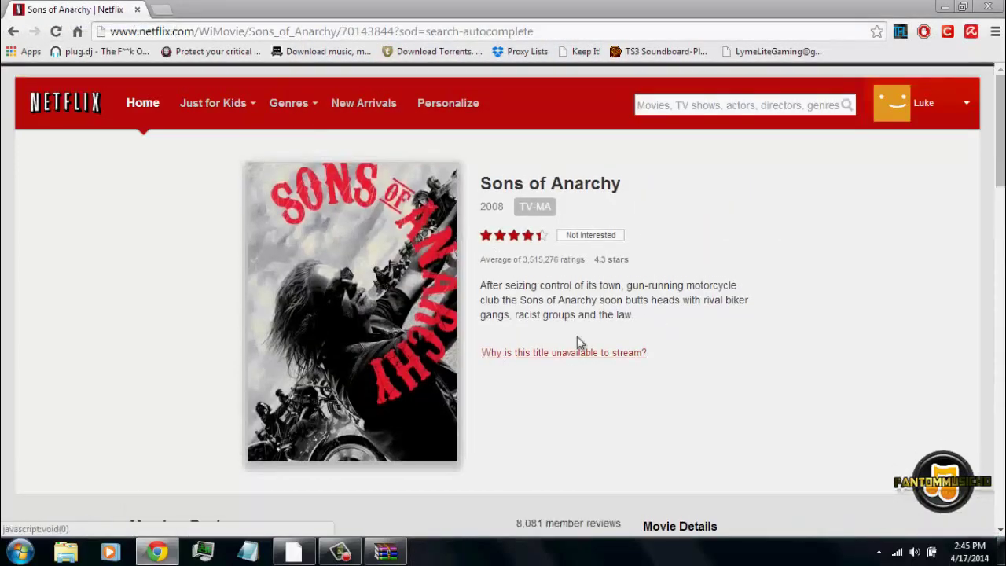
# Highlight the question about the title's streaming availability below the Sons of Anarchy description.
pyautogui.moveTo(648, 354); pyautogui.dragTo(487, 364)
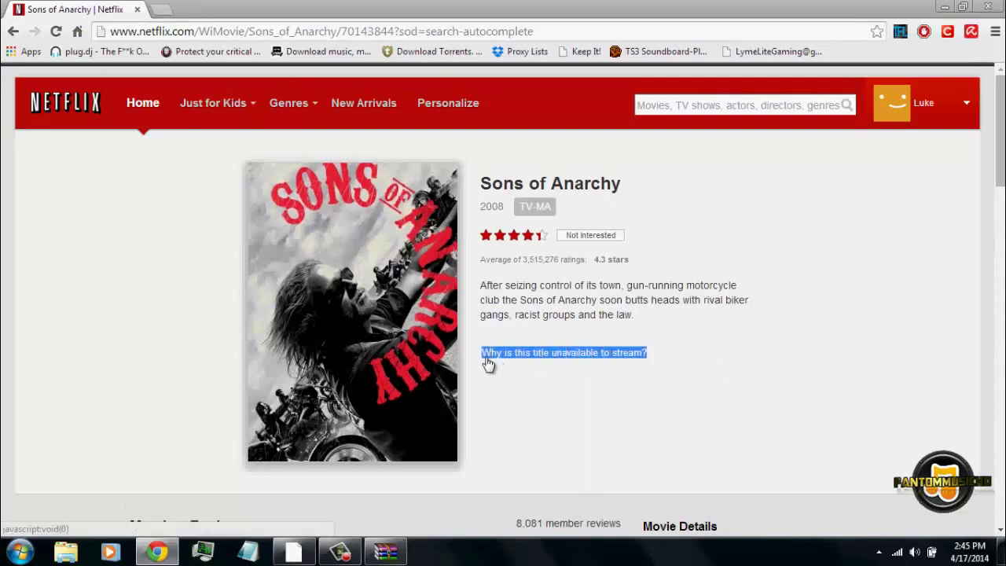
pyautogui.click(549, 414)
pyautogui.moveTo(597, 353); pyautogui.dragTo(730, 364)
pyautogui.moveTo(648, 354); pyautogui.dragTo(474, 368)
pyautogui.click(532, 402)
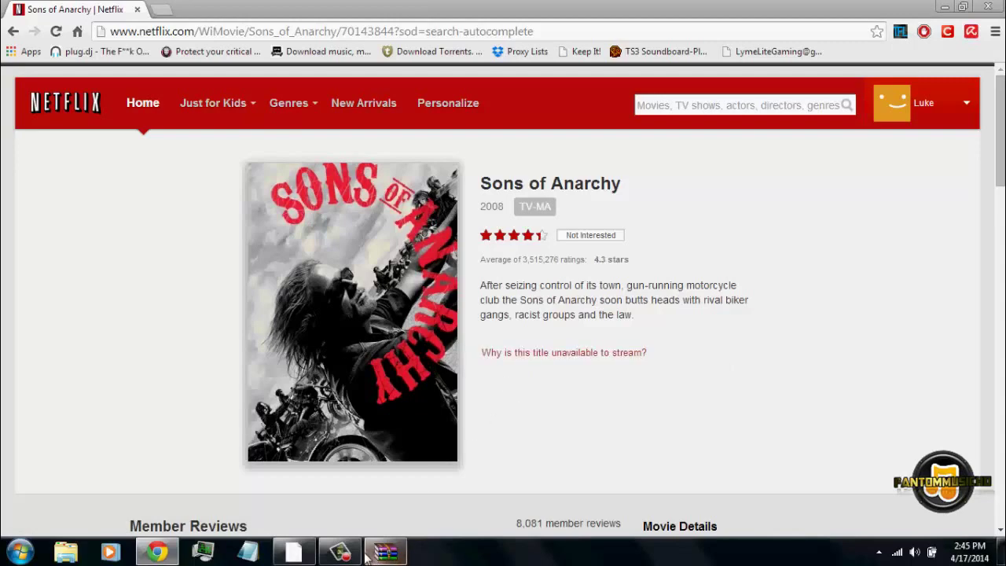
pyautogui.click(302, 554)
pyautogui.click(302, 554)
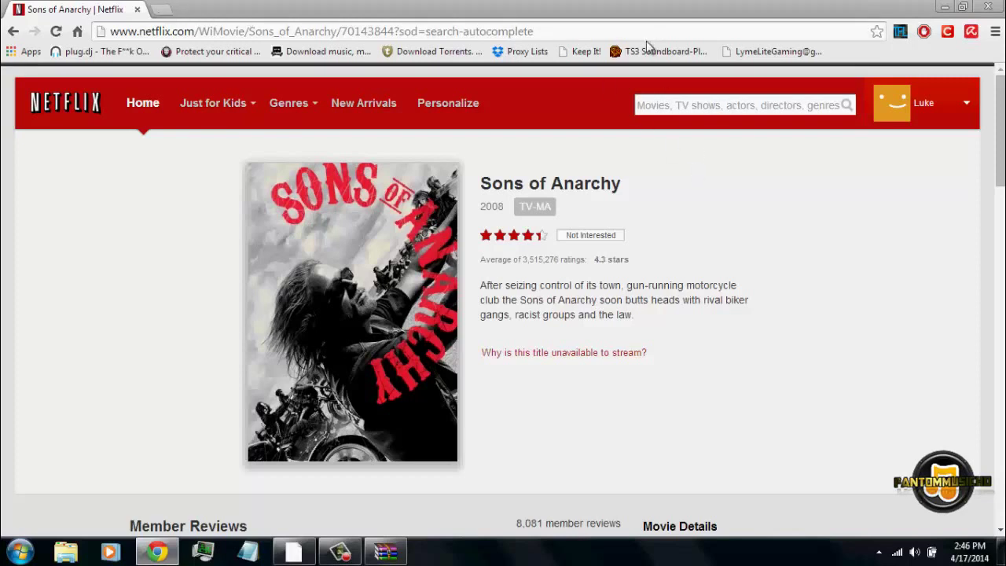
pyautogui.moveTo(534, 31); pyautogui.dragTo(256, 7)
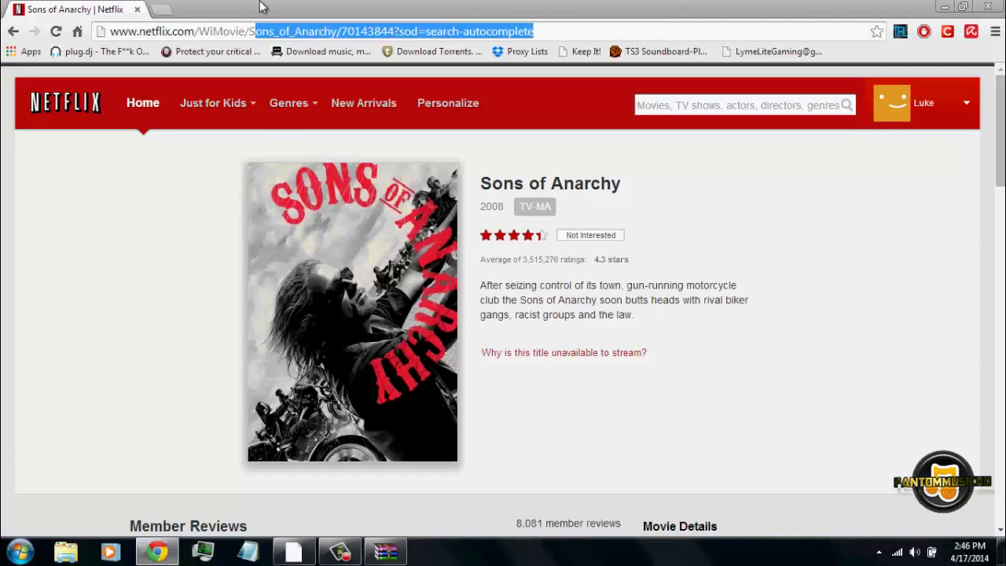
# Try to open the website unblock.us in place of the Netflix page.
pyautogui.click(547, 27)
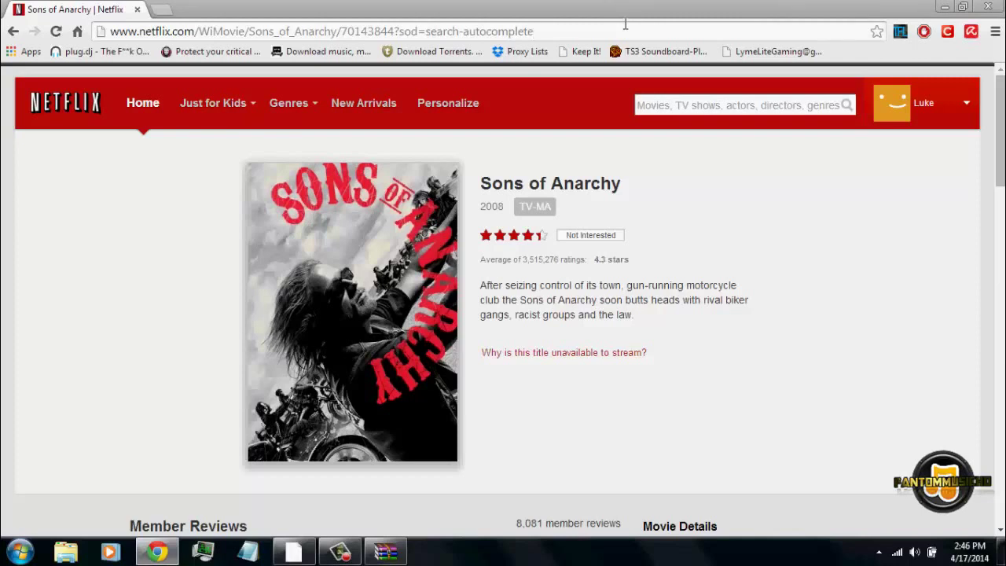
pyautogui.hotkey('ctrl', 'a')
pyautogui.write('unblock')
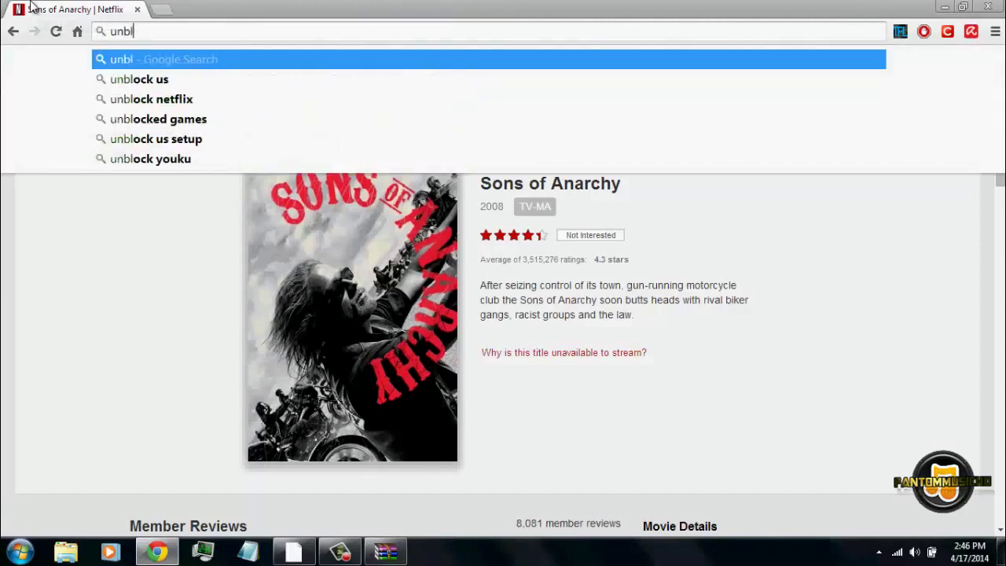
pyautogui.write('.us')
pyautogui.press('Return')
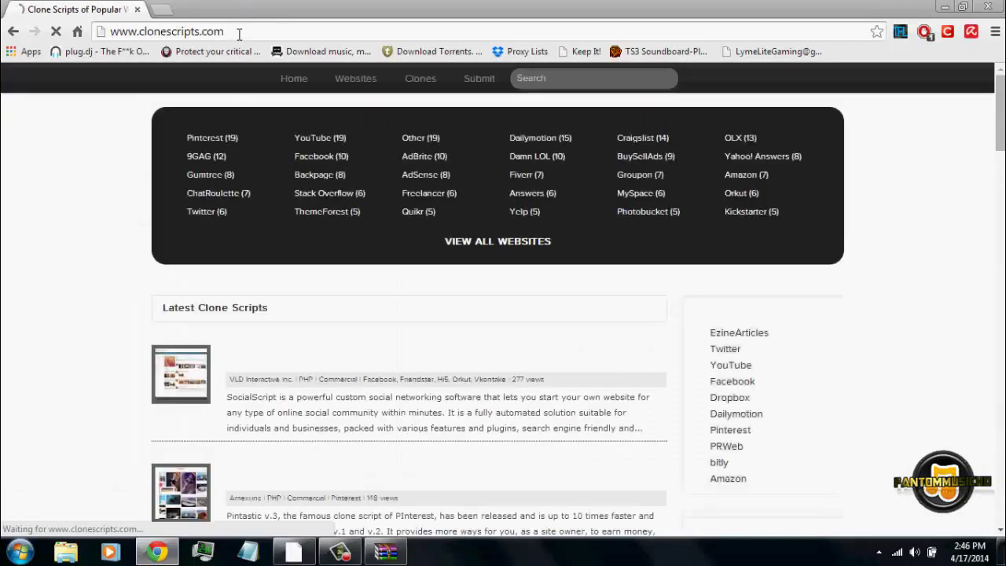
pyautogui.click(239, 33)
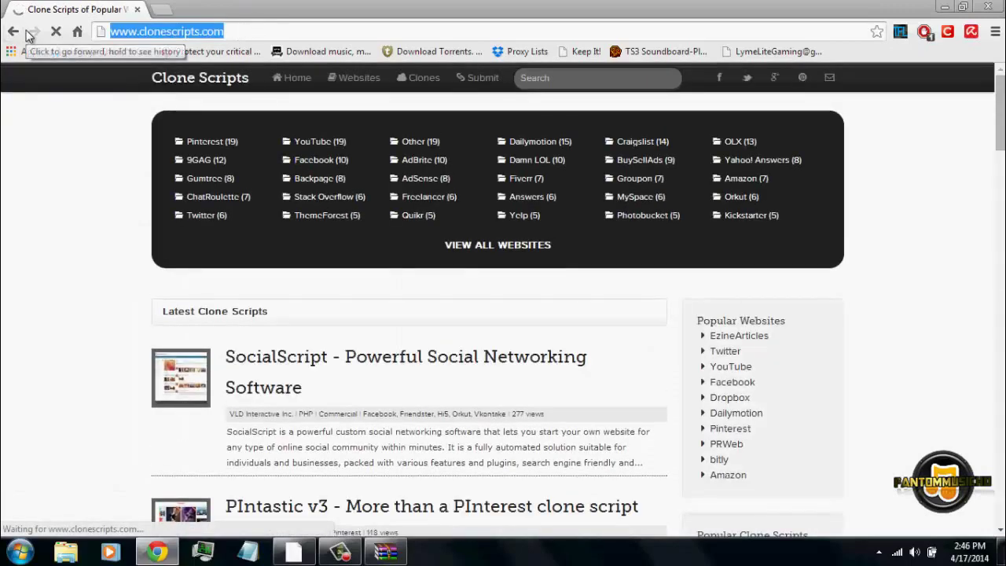
pyautogui.write('unblock us')
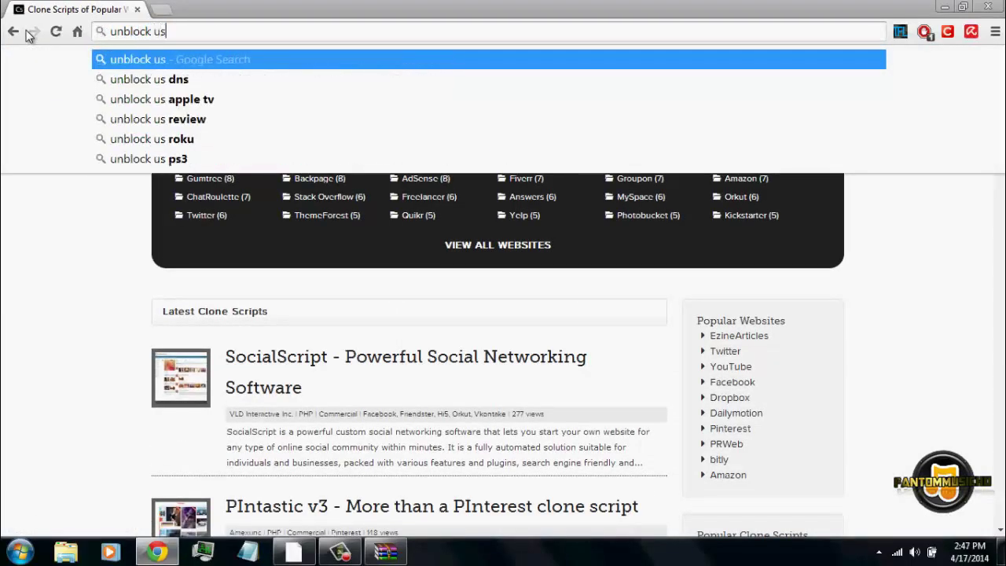
pyautogui.press('Return')
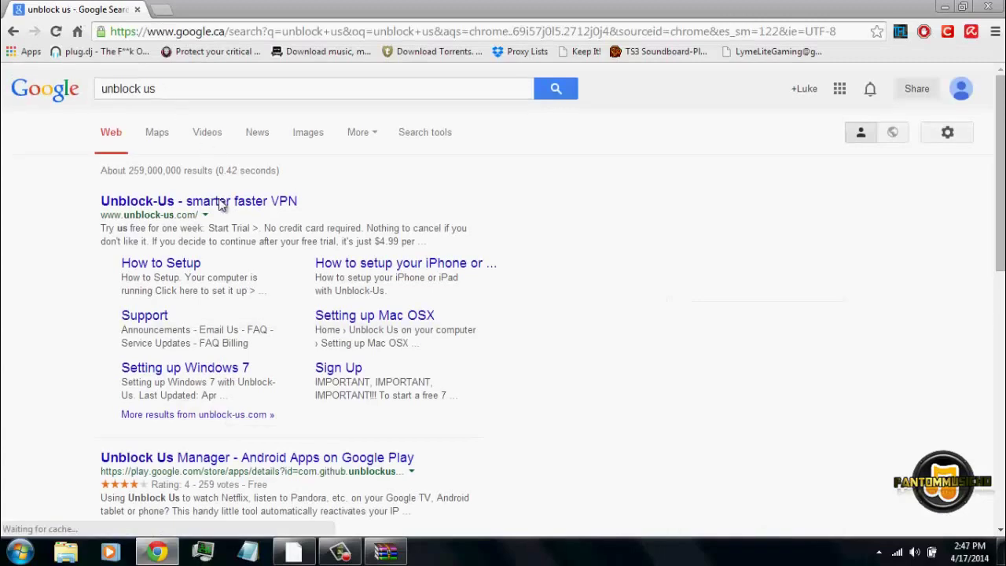
pyautogui.click(137, 203)
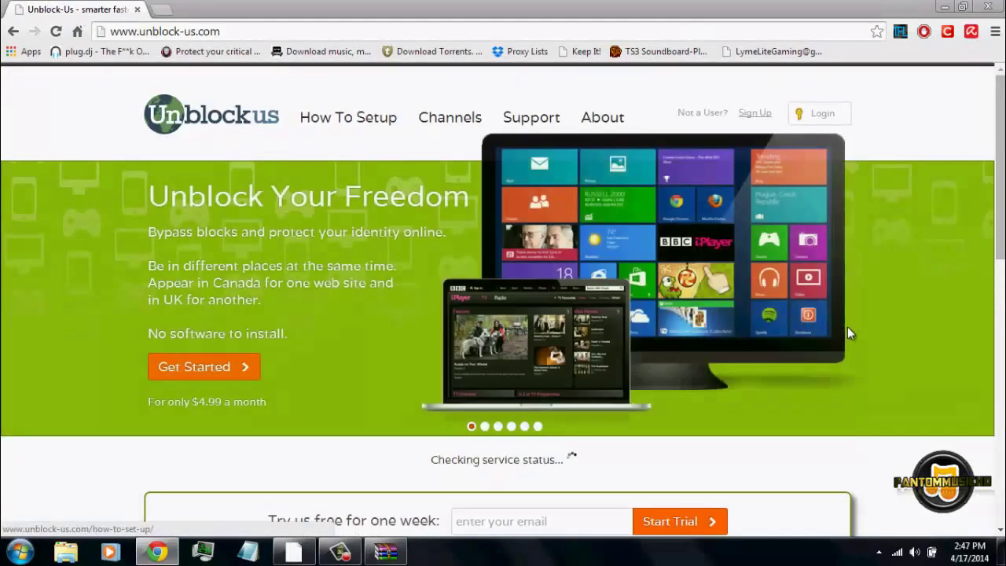
# Examine the Unblock-Us home page for the free trial offer, the monthly price and how the service works.
pyautogui.scroll(-2, 850, 330)
pyautogui.moveTo(267, 337); pyautogui.dragTo(438, 333)
pyautogui.click(438, 330)
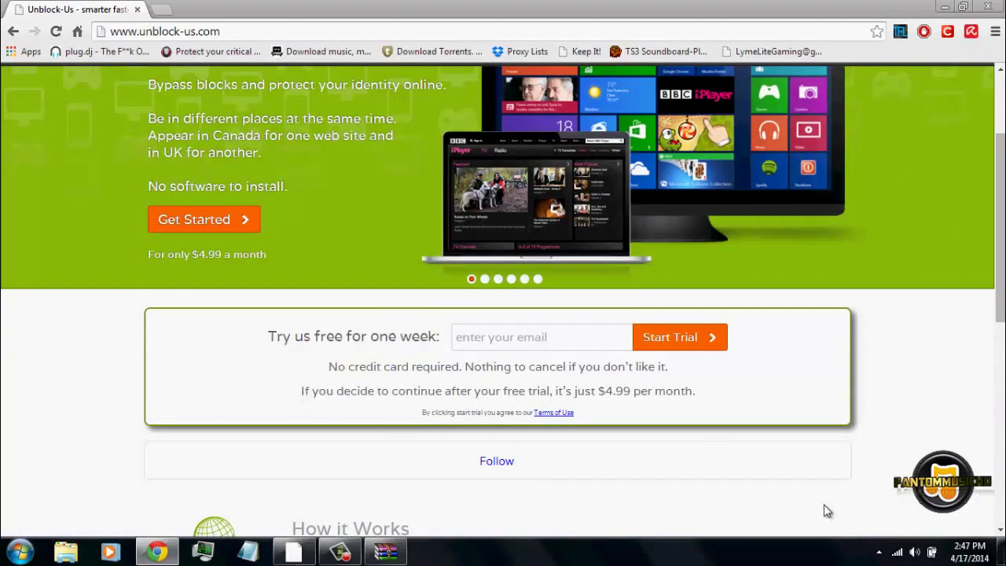
pyautogui.moveTo(599, 393); pyautogui.dragTo(703, 390)
pyautogui.click(702, 397)
pyautogui.scroll(1, 730, 399)
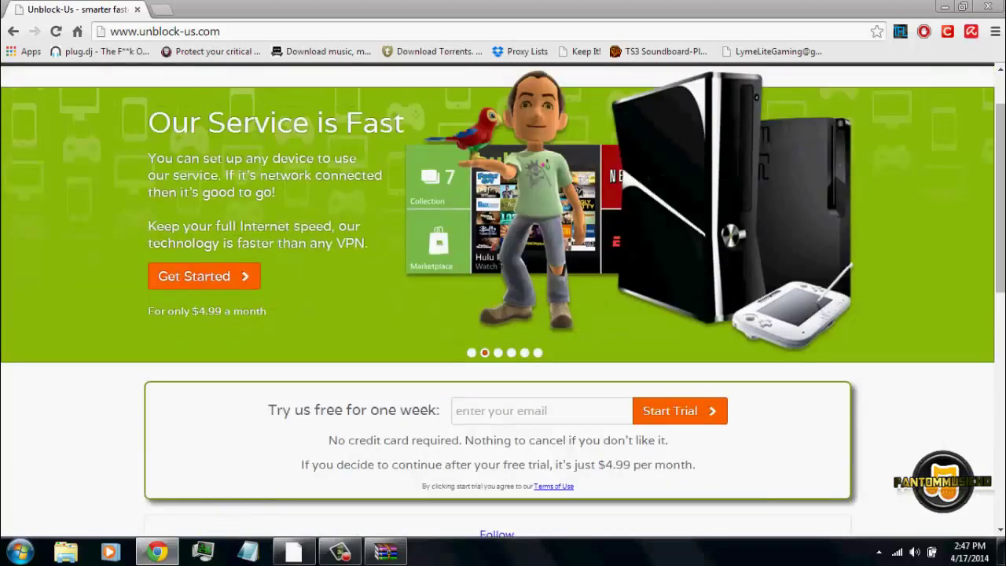
pyautogui.moveTo(1000, 250)
pyautogui.mouseDown()
pyautogui.moveTo(1001, 221)
pyautogui.moveTo(1000, 266)
pyautogui.mouseUp()
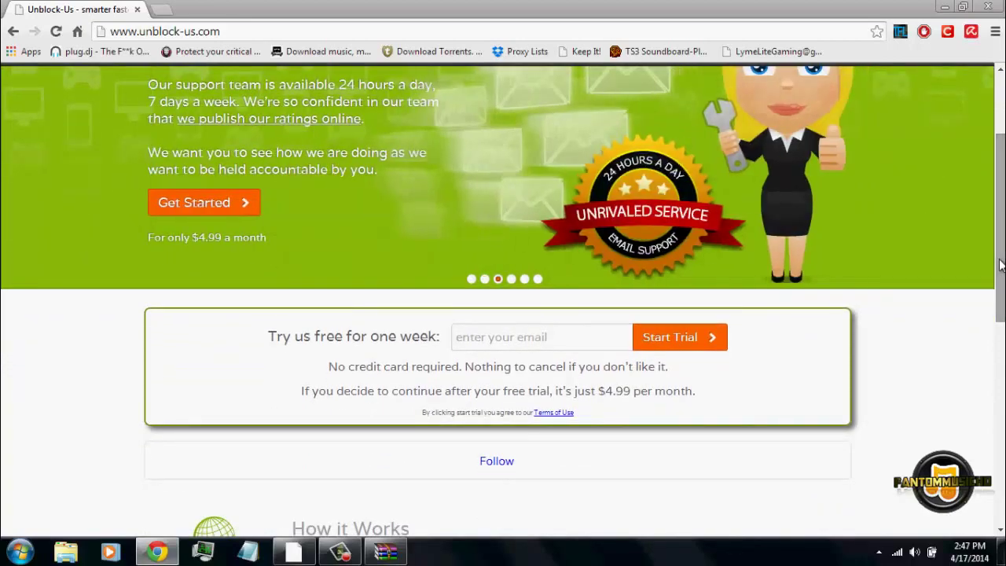
pyautogui.moveTo(996, 267); pyautogui.dragTo(1002, 352)
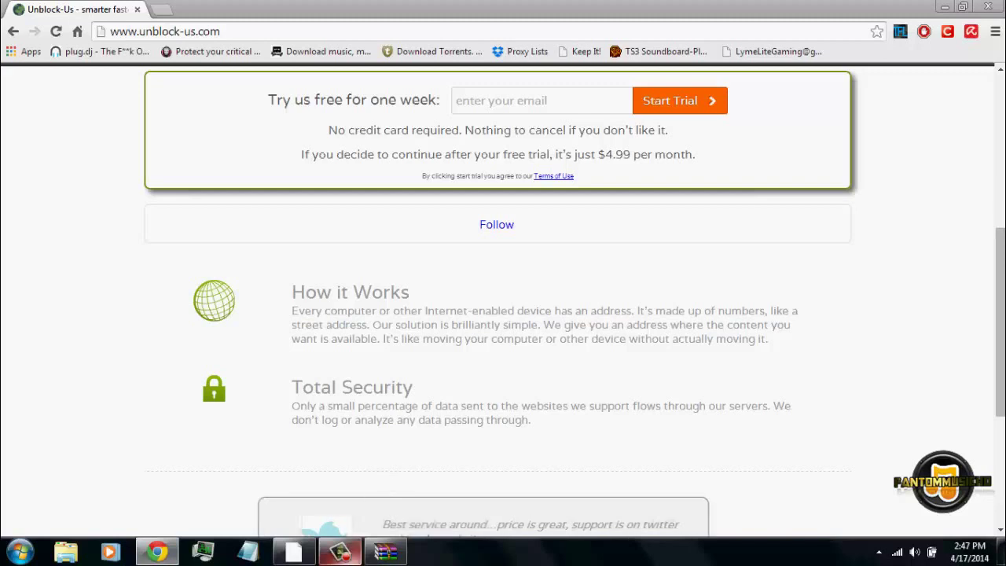
pyautogui.click(340, 552)
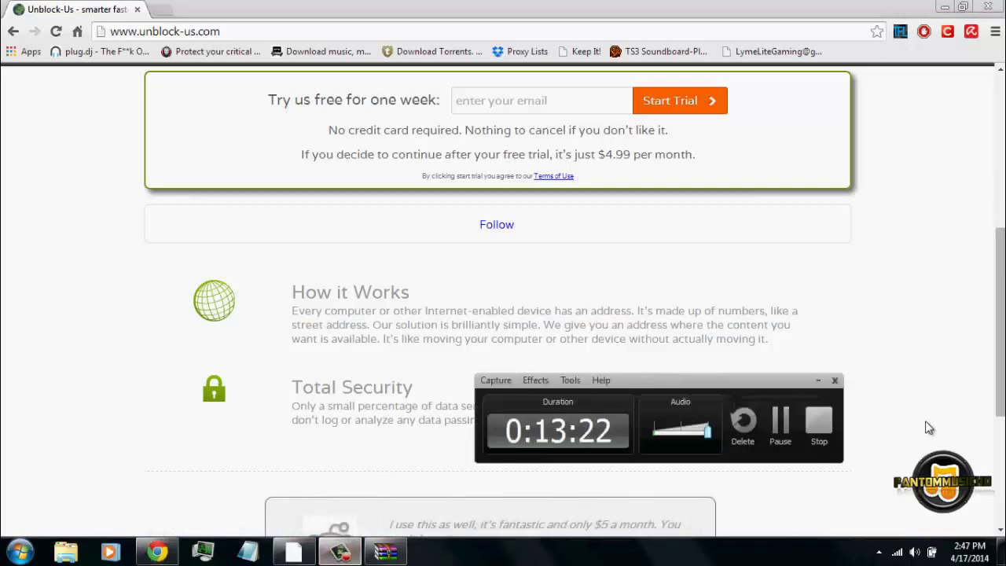